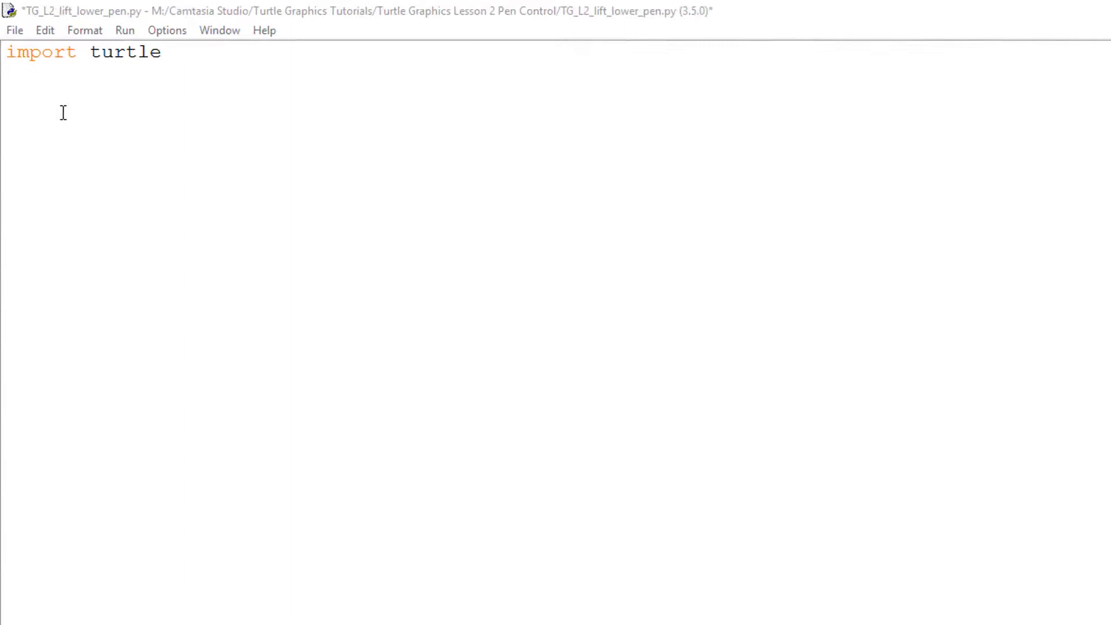
Step: Add turtle.forward(10), penup(), forward(10) and pendown() lines below the import
left_click(63, 112)
key("BackSpace")
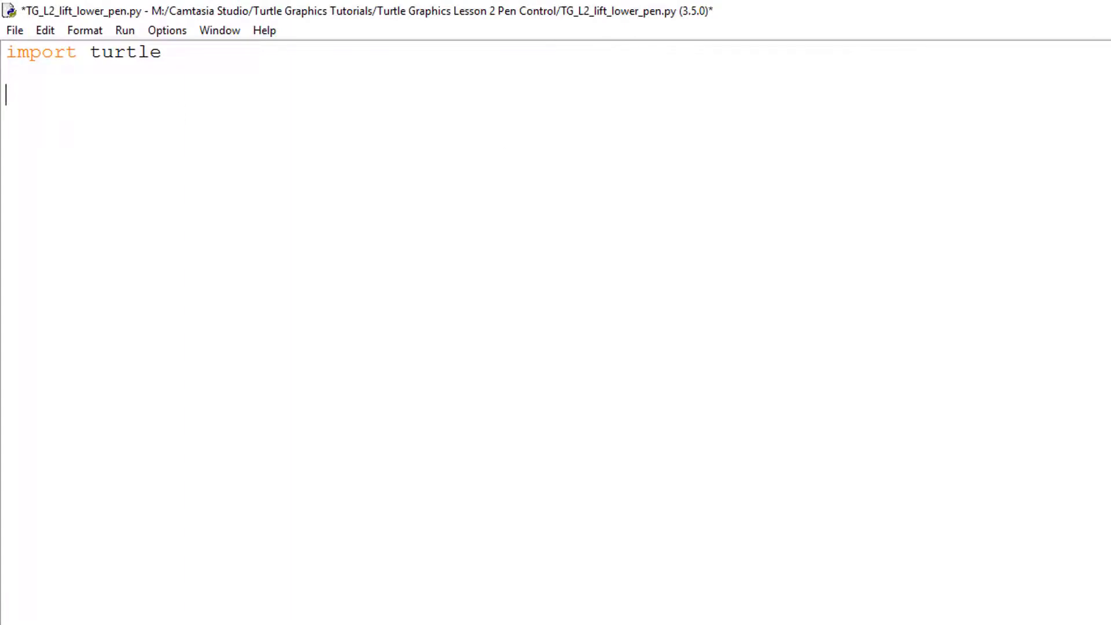
type("turtle.forw")
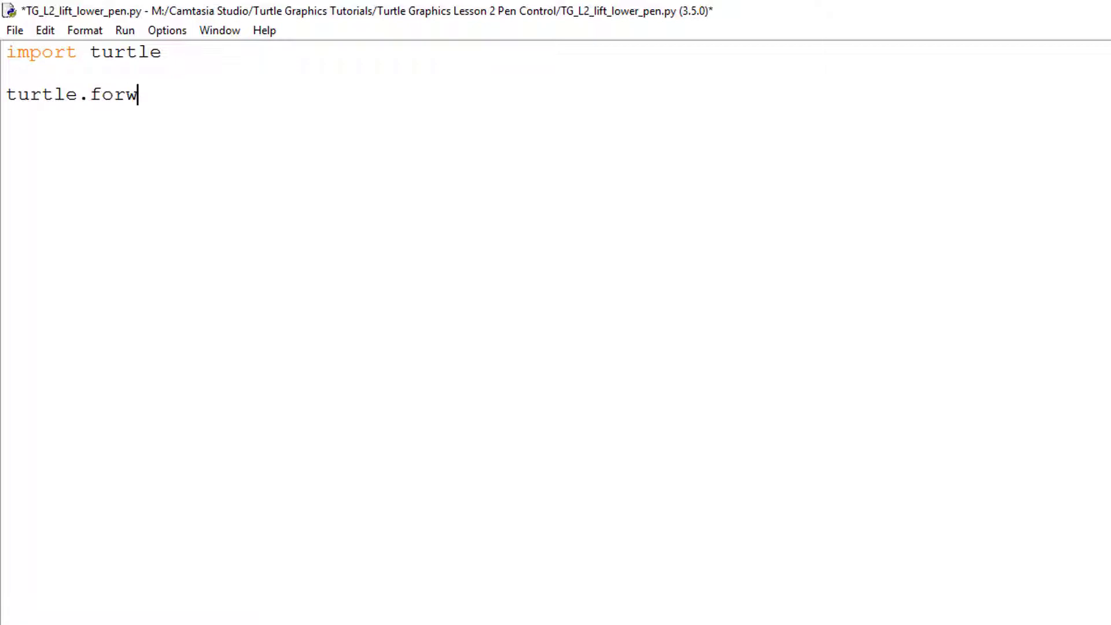
type("ard(")
type("10) ")
type("pen")
key("BackSpace")
key("BackSpace")
key("BackSpace")
type("t")
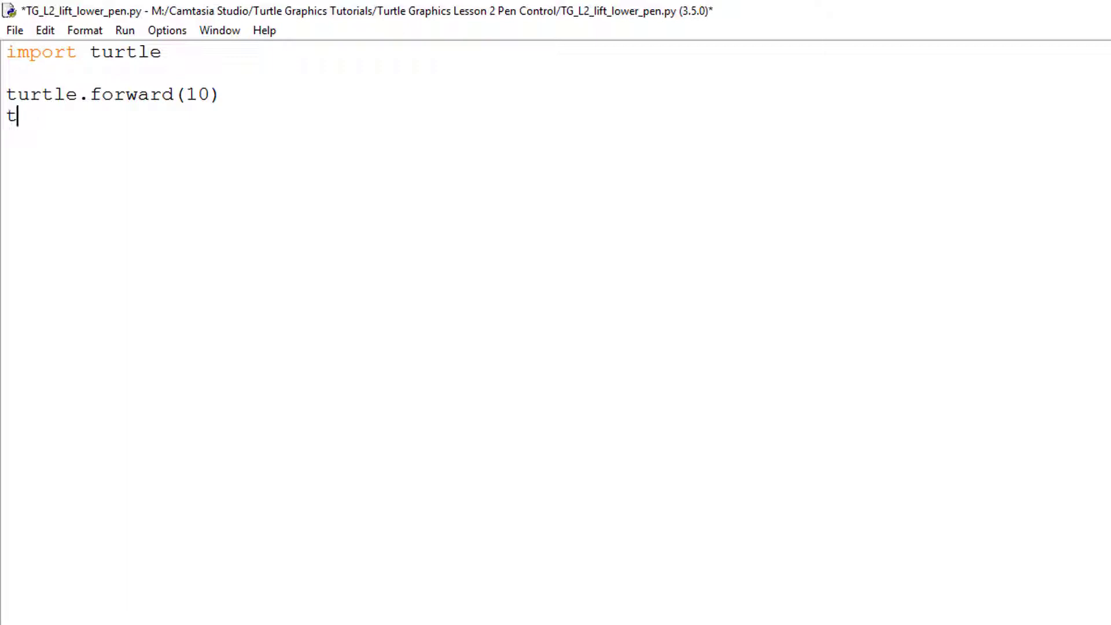
type("urtle.pen")
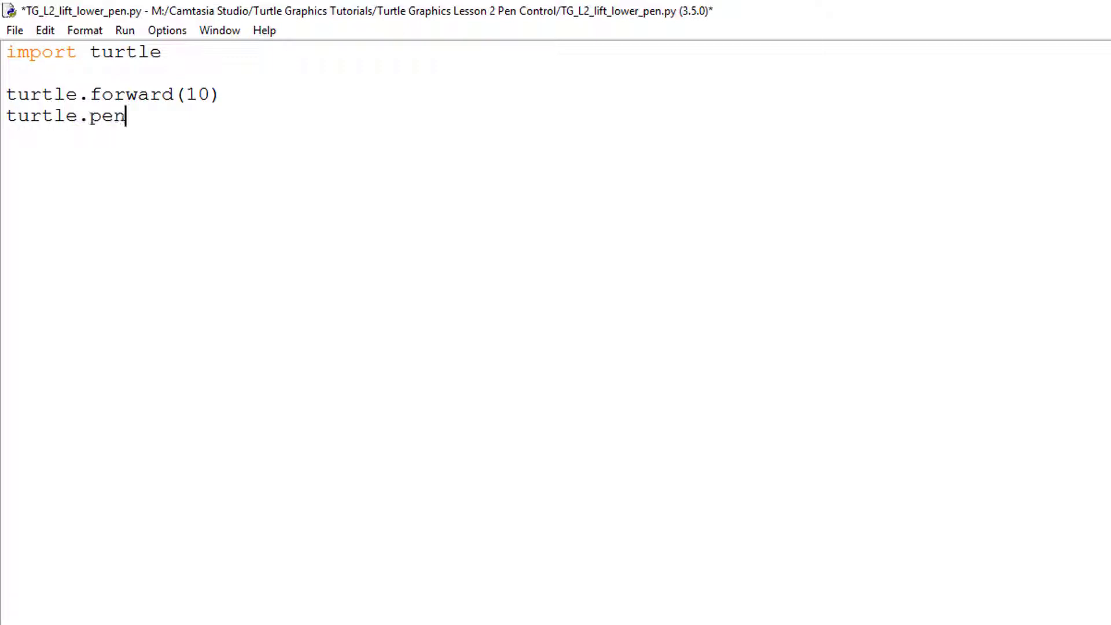
type("up()")
key("Return")
type("turtle.")
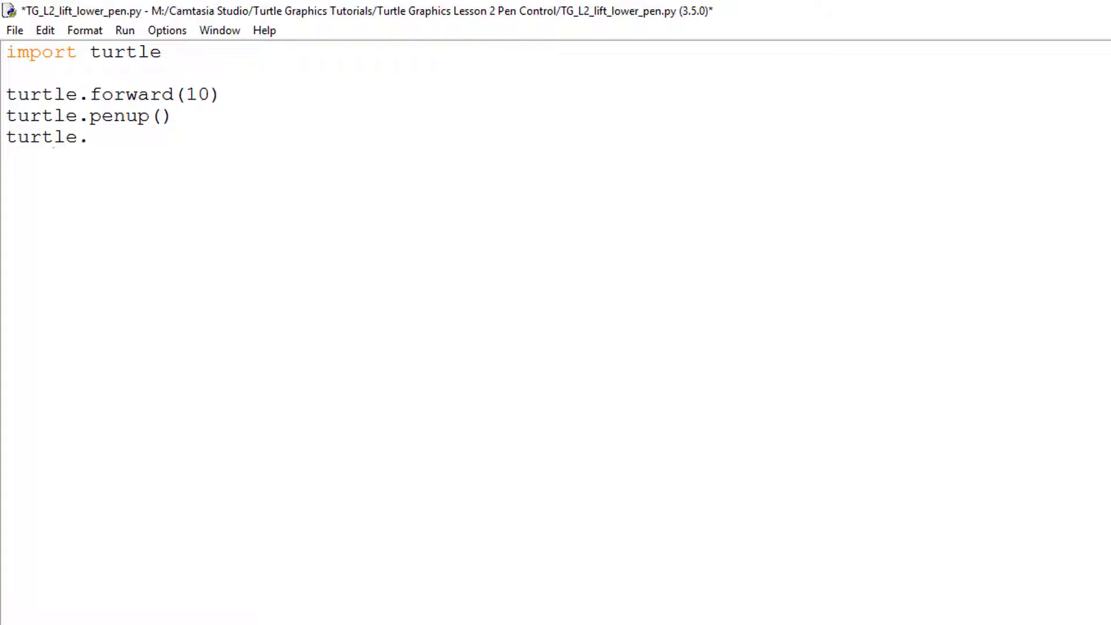
type("forward(")
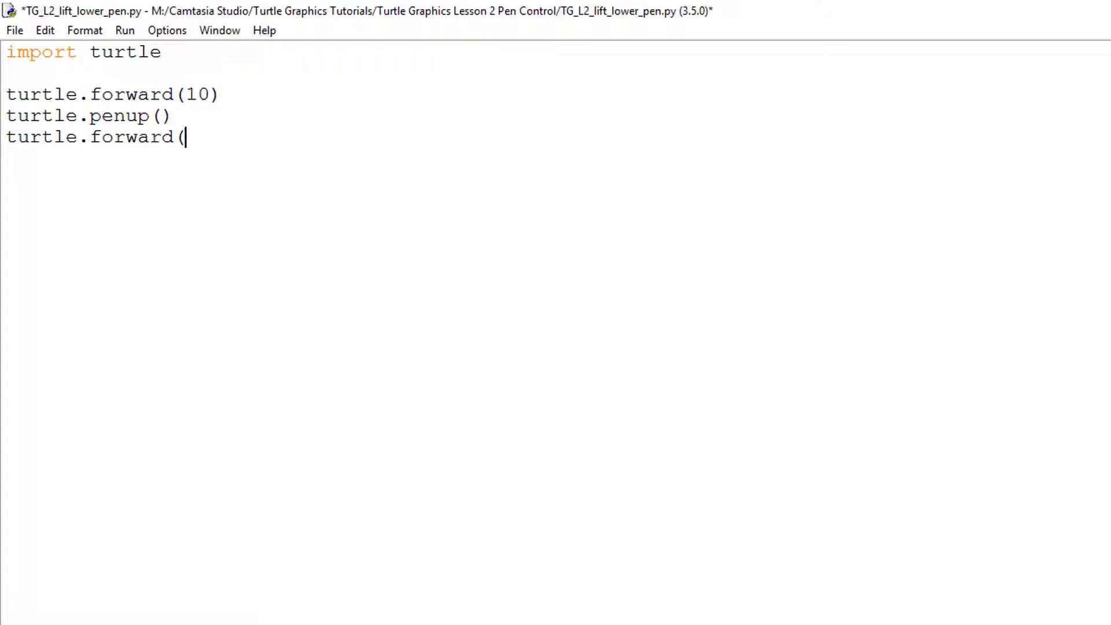
type("10)")
key("Return")
type("tu")
type("rtle.")
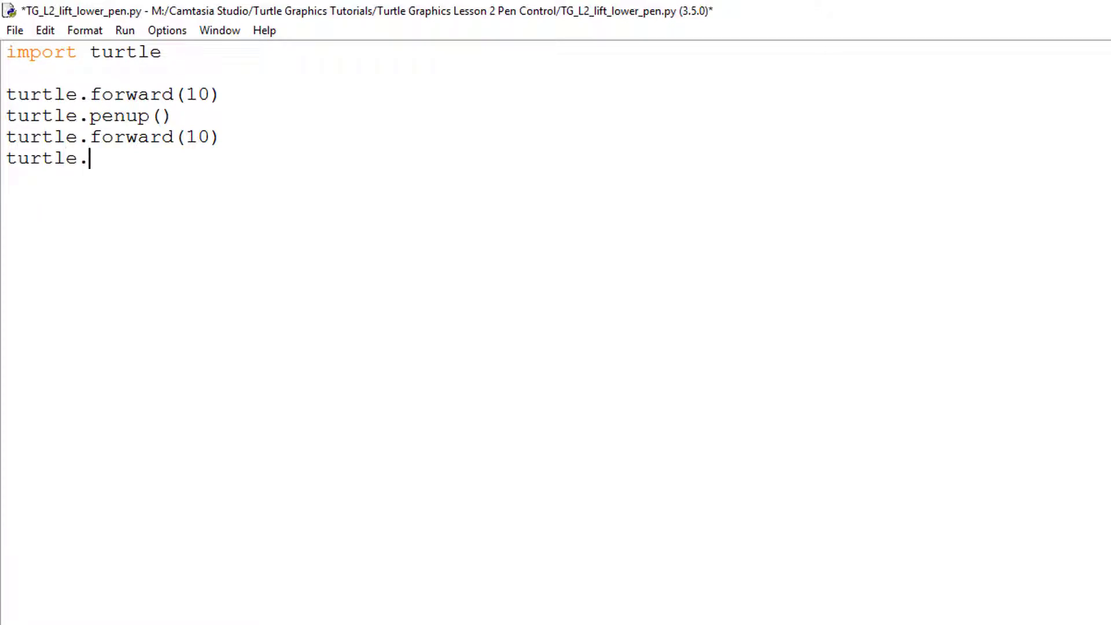
type("pendown")
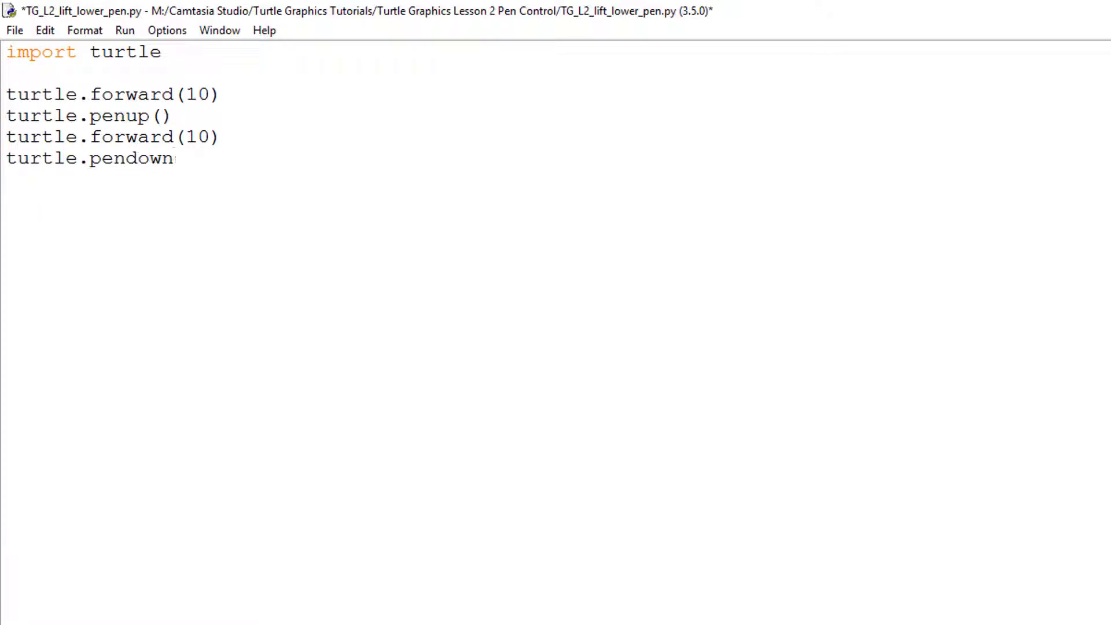
type("()")
key("Return")
Step: Copy the four-line draw-and-skip block and paste it so it repeats four times
left_click_drag(199, 157, 112, 135)
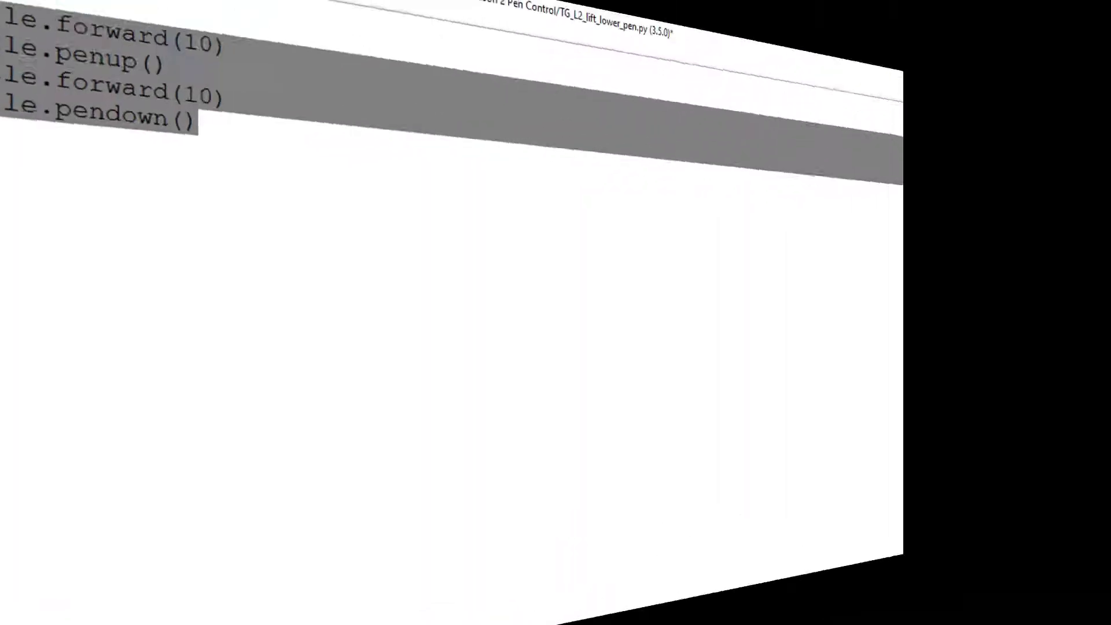
left_click(44, 30)
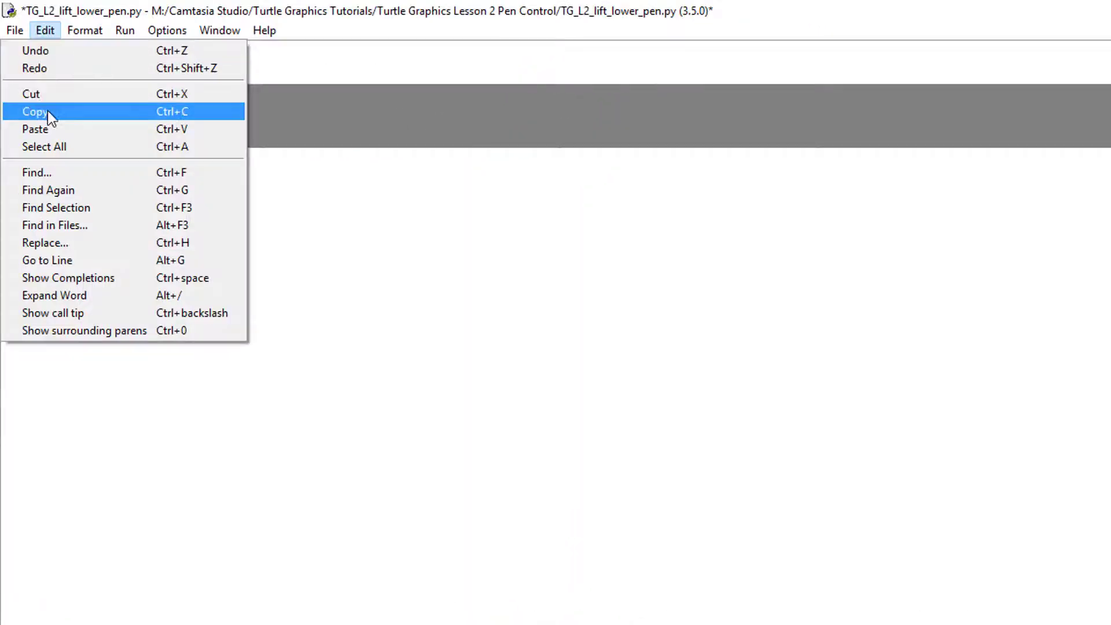
left_click(48, 110)
left_click(18, 218)
left_click(44, 29)
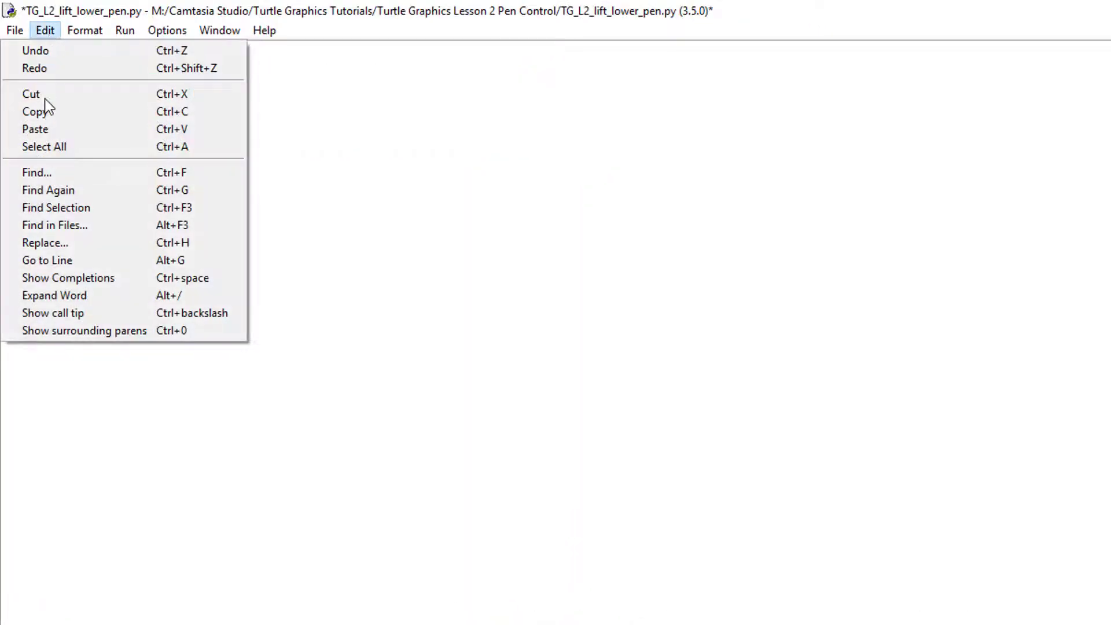
left_click(35, 129)
key("Return")
key("Return")
key("ctrl+v")
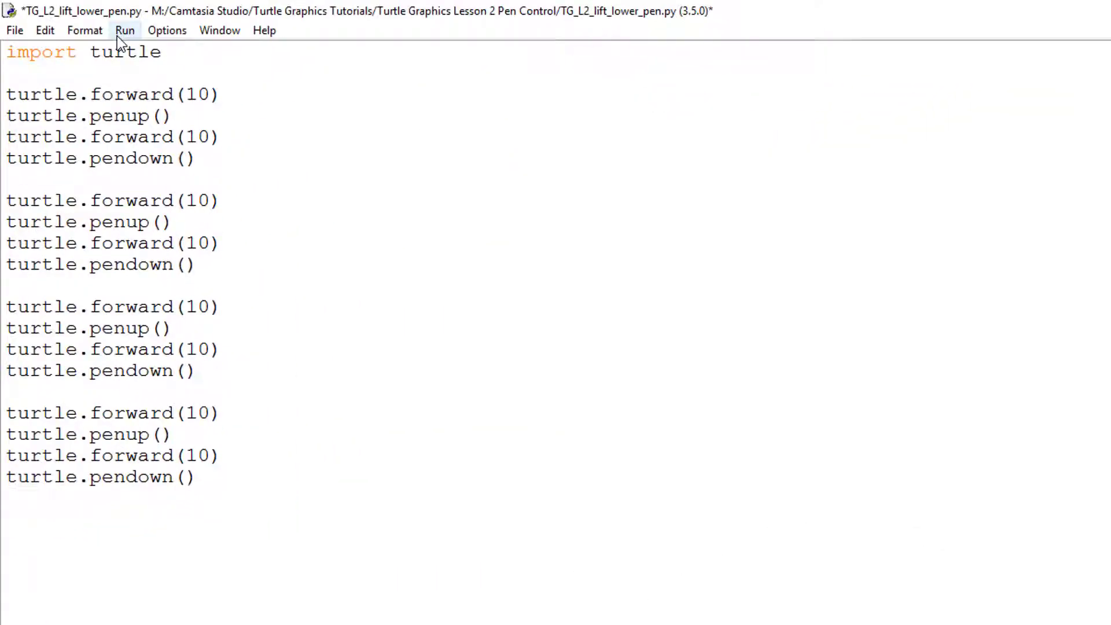
Step: Save and run the script to draw a dashed line, then close the Turtle and Shell windows
left_click(124, 29)
left_click(79, 91)
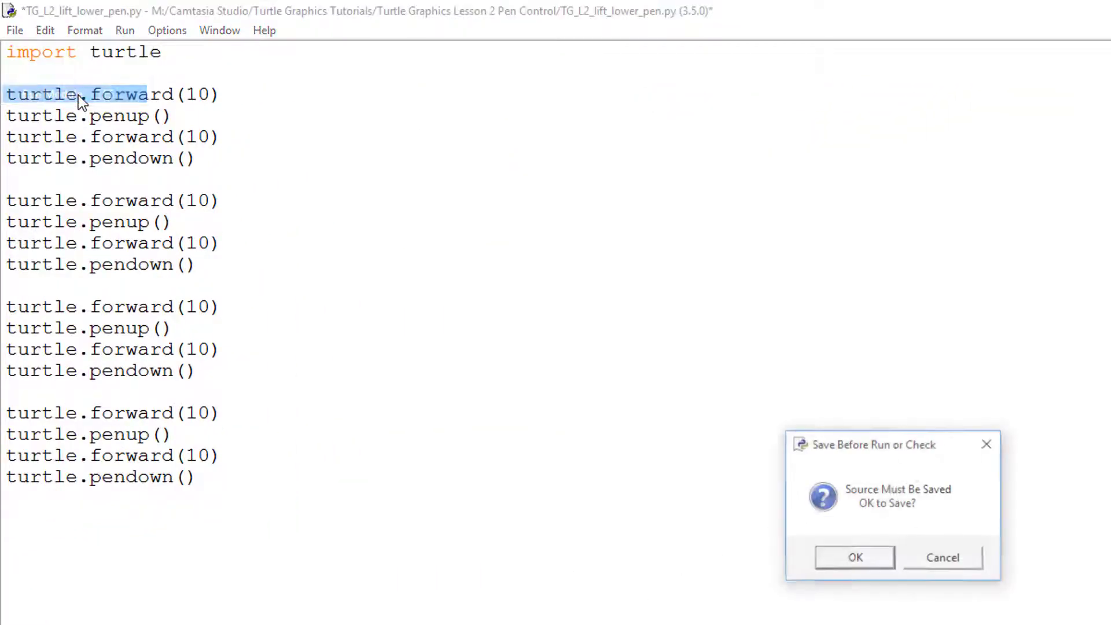
left_click(854, 558)
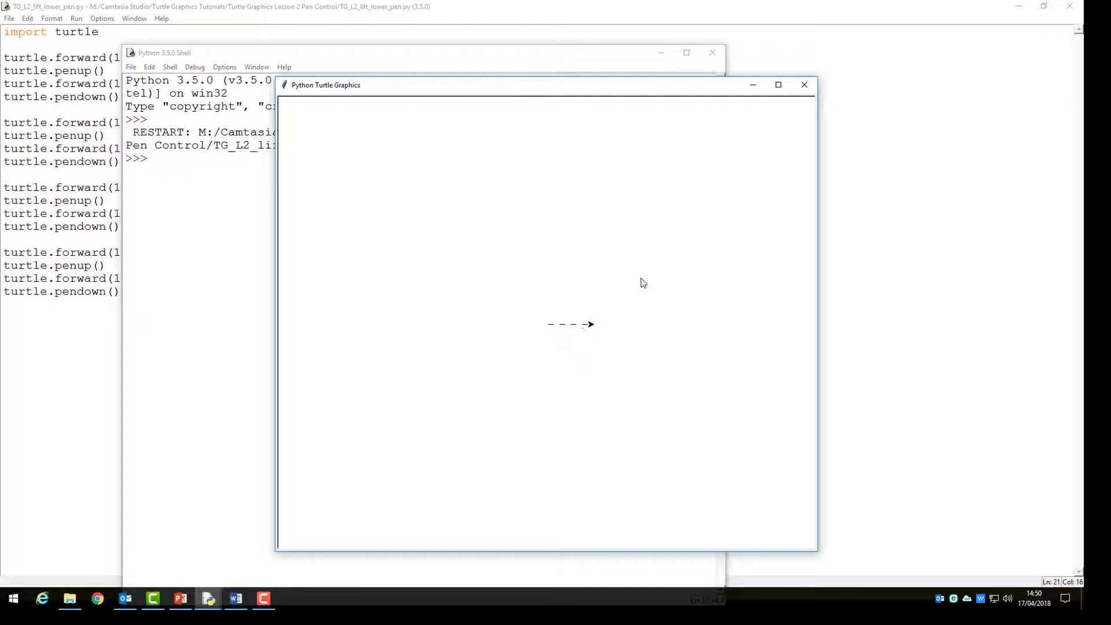
left_click(804, 84)
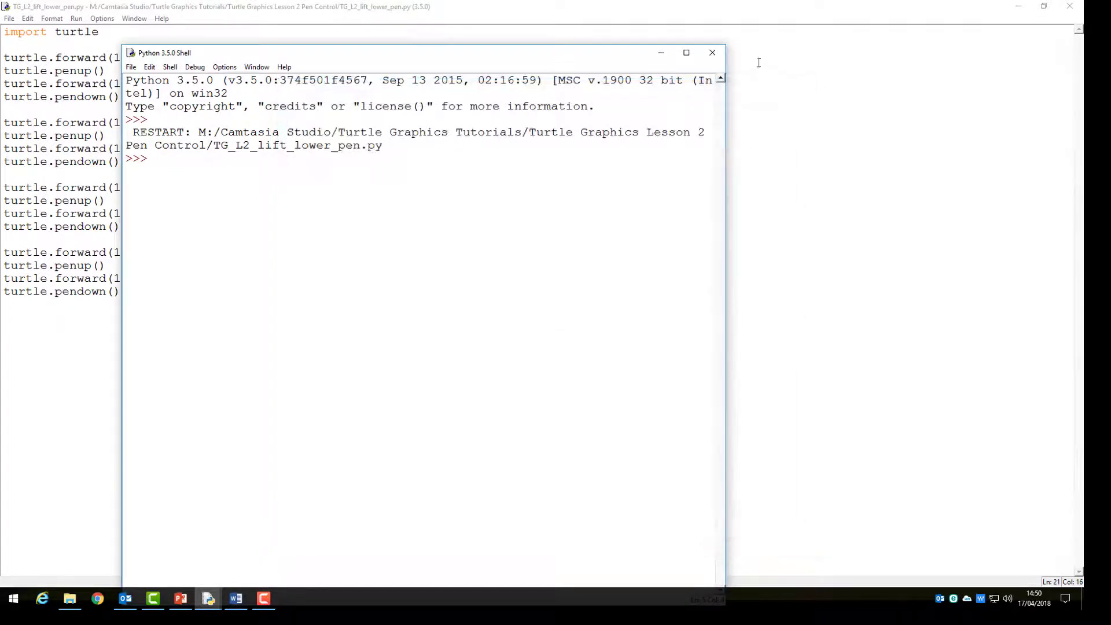
left_click(712, 52)
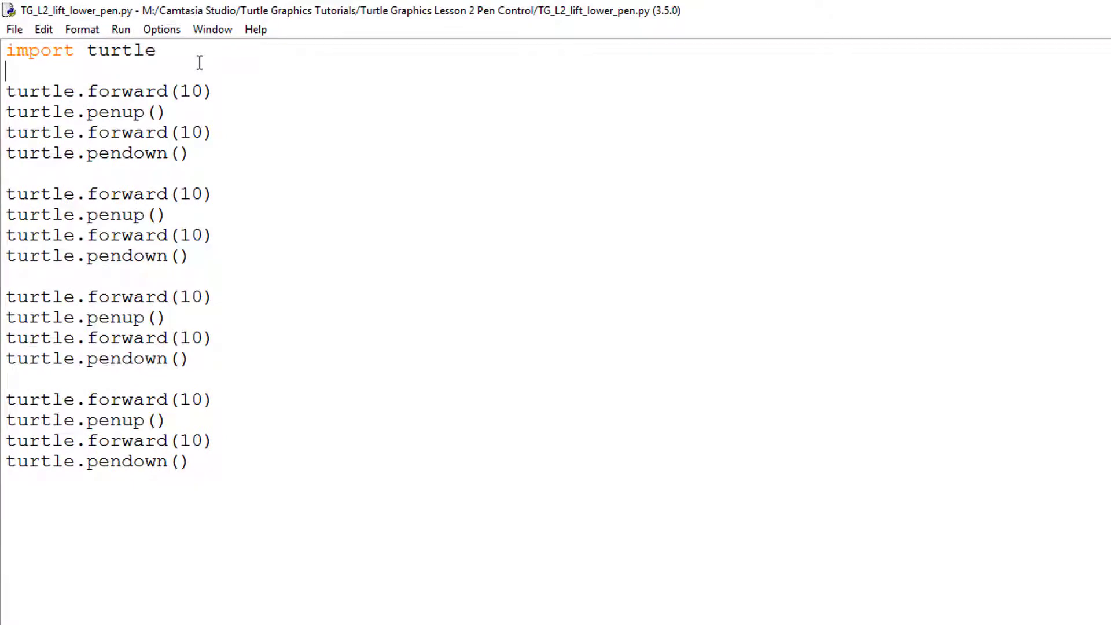
Step: Add turtle.pencolor("Red") after the import, save and run it, then close the output windows
key("Return")
key("Return")
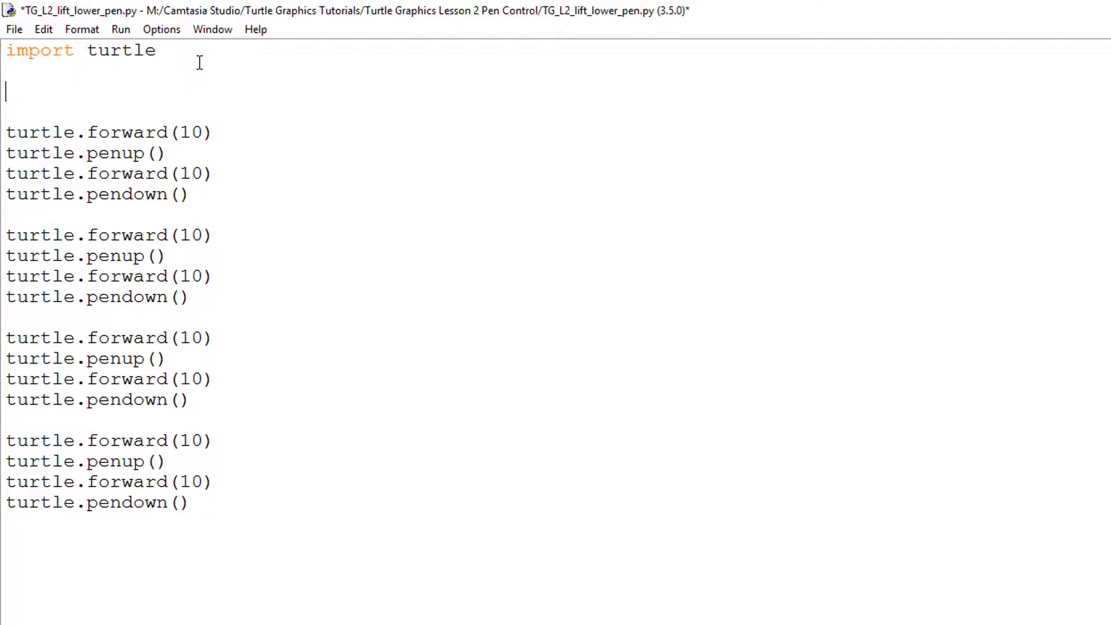
type("turtle.")
type("penco")
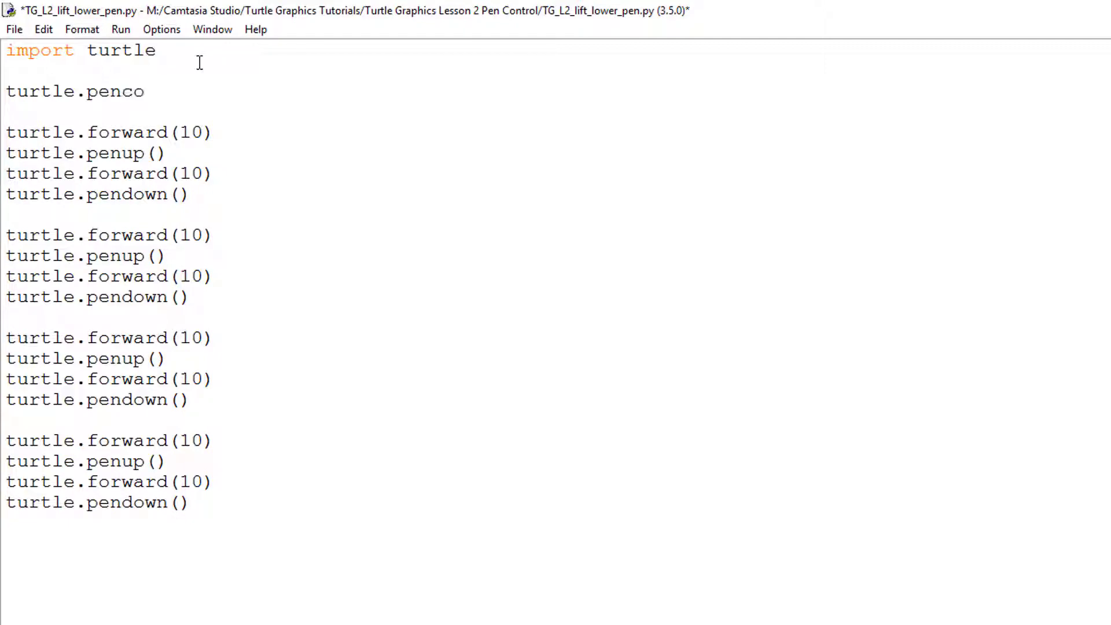
type("lor(")
type("\"Red\")")
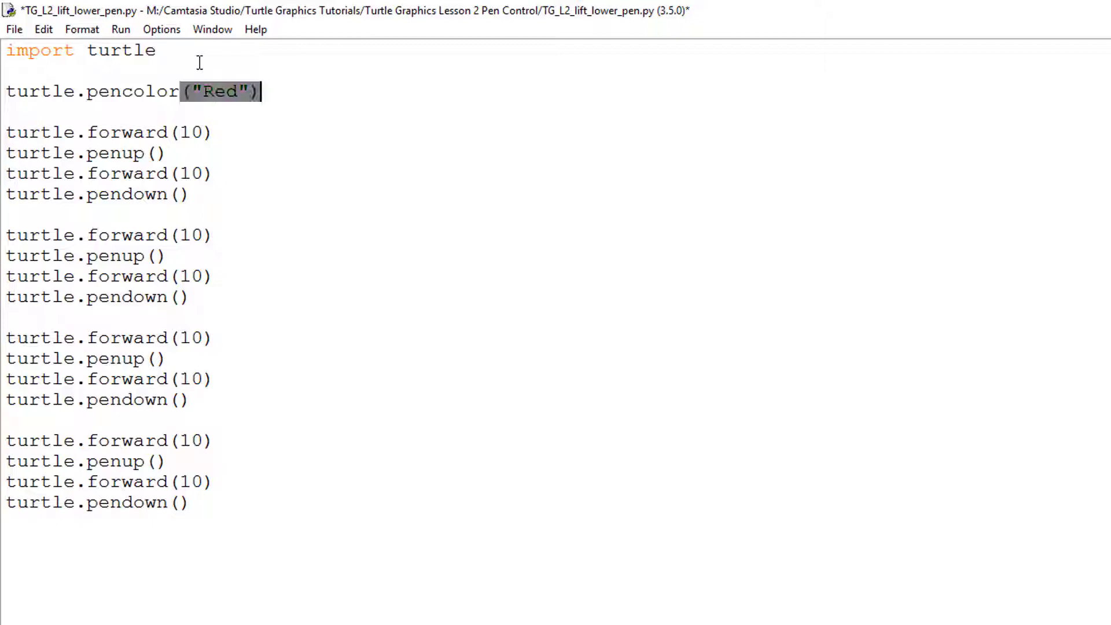
left_click(264, 150)
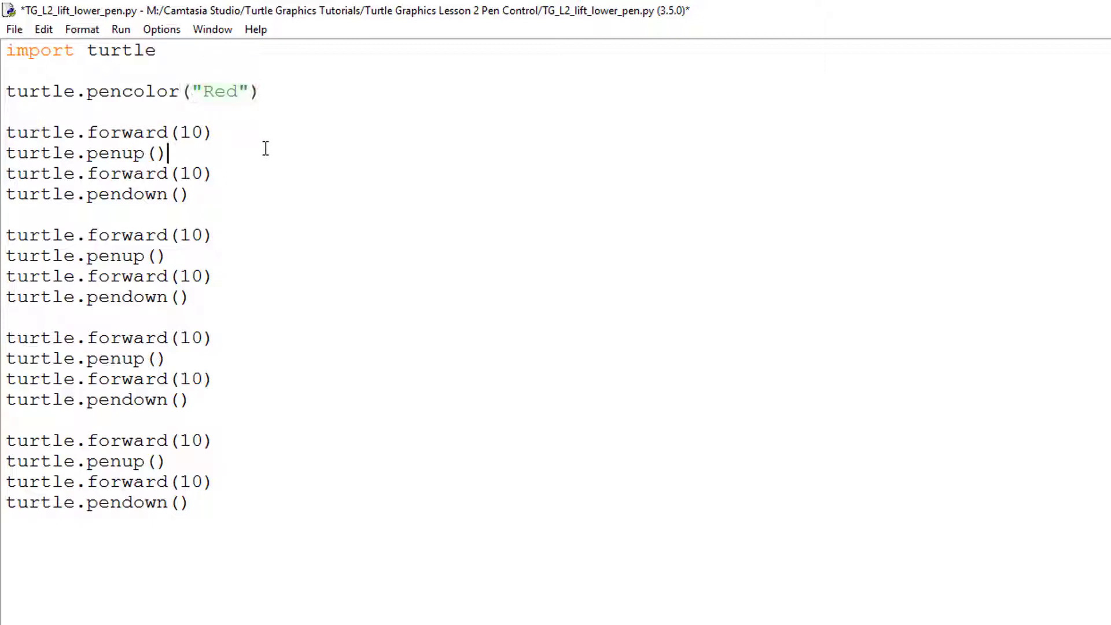
left_click(121, 30)
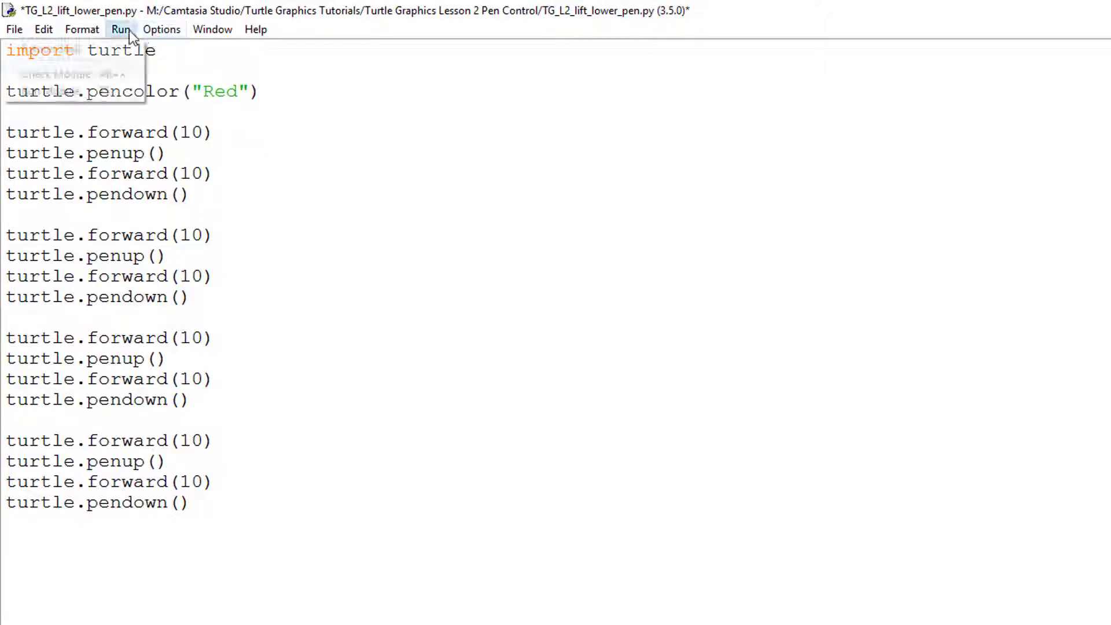
left_click(93, 89)
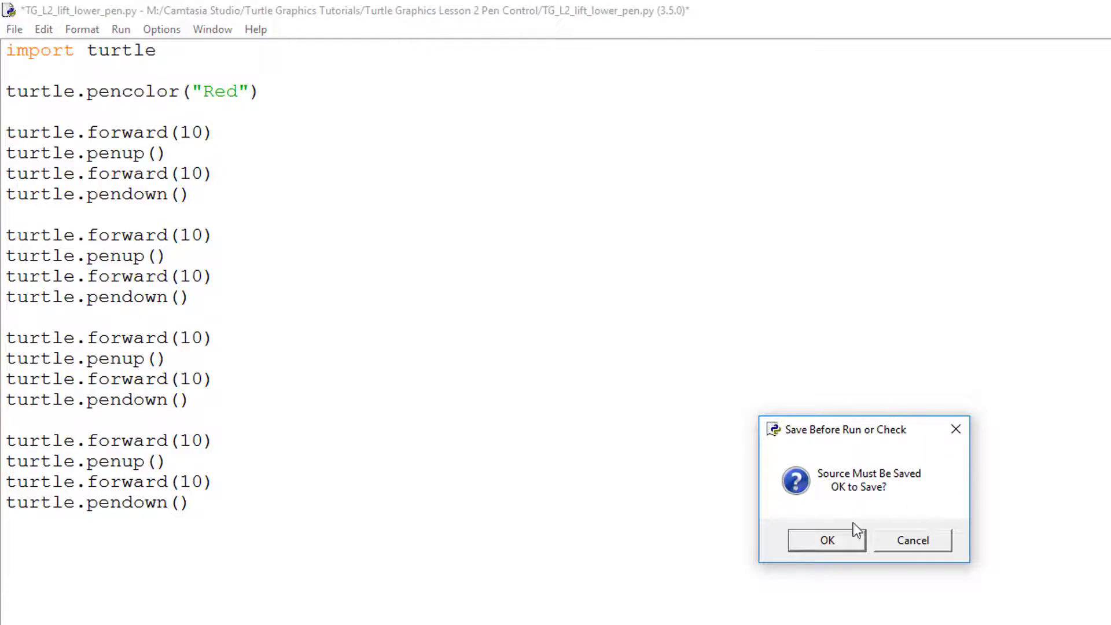
left_click(849, 537)
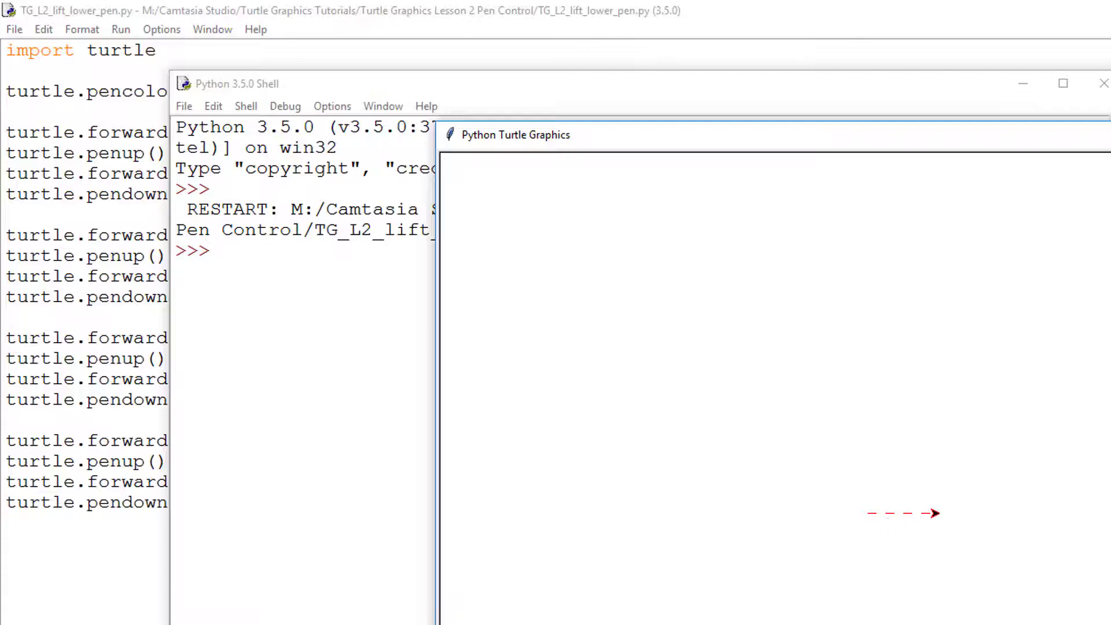
left_click(1103, 135)
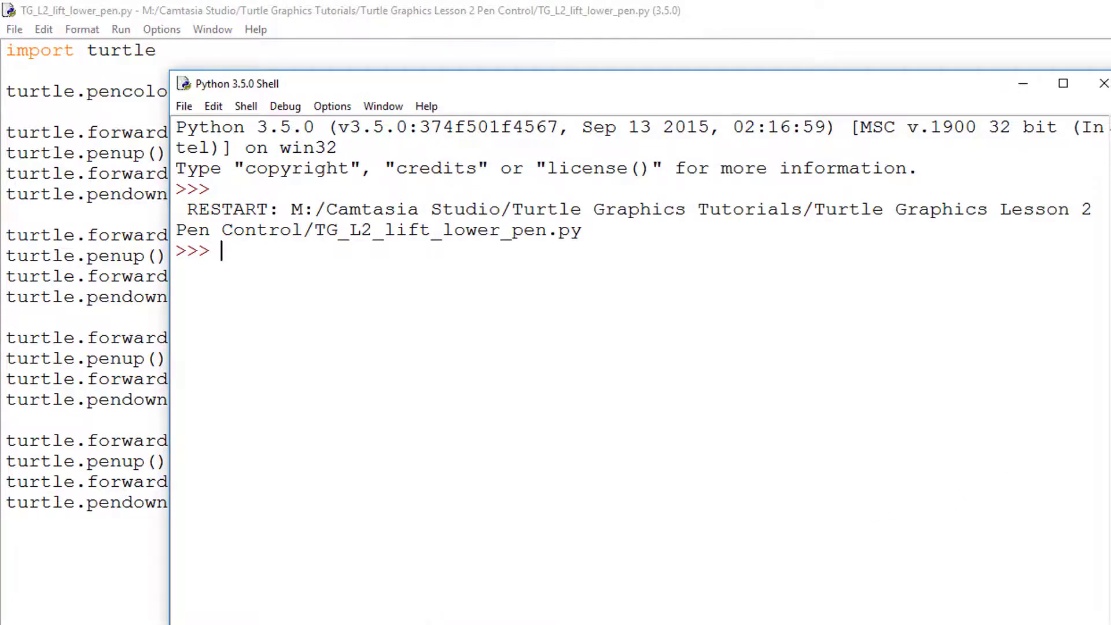
left_click(1103, 83)
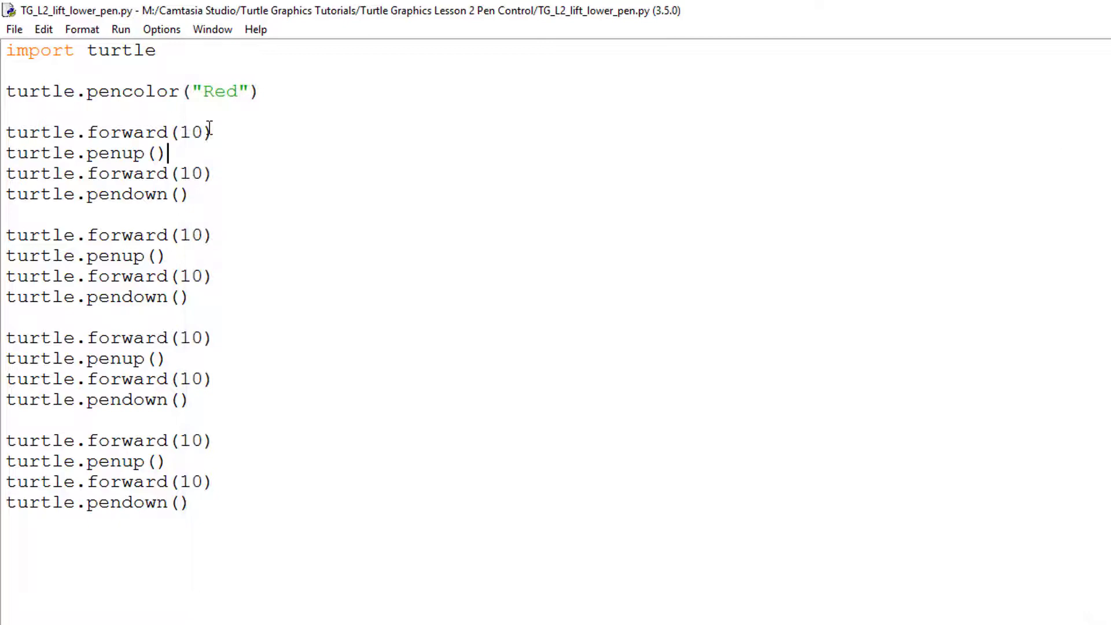
Step: Insert turtle.pencolor("Blue") and turtle.pencolor("Green") lines before the second and third dash groups
left_click(228, 195)
key("Return")
key("Return")
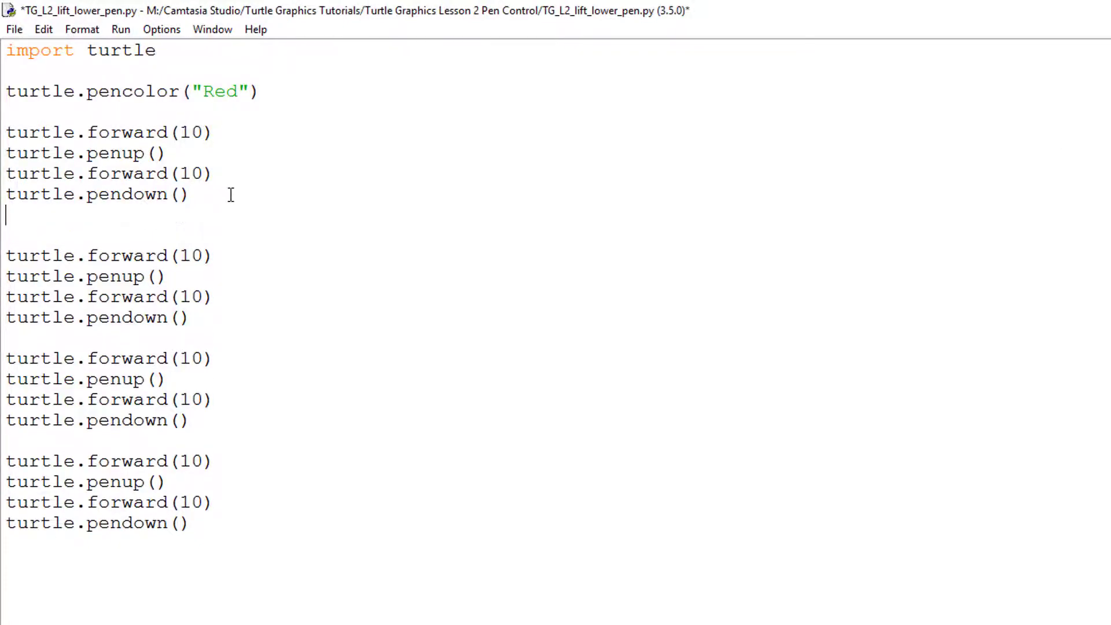
type("turtle.pencol")
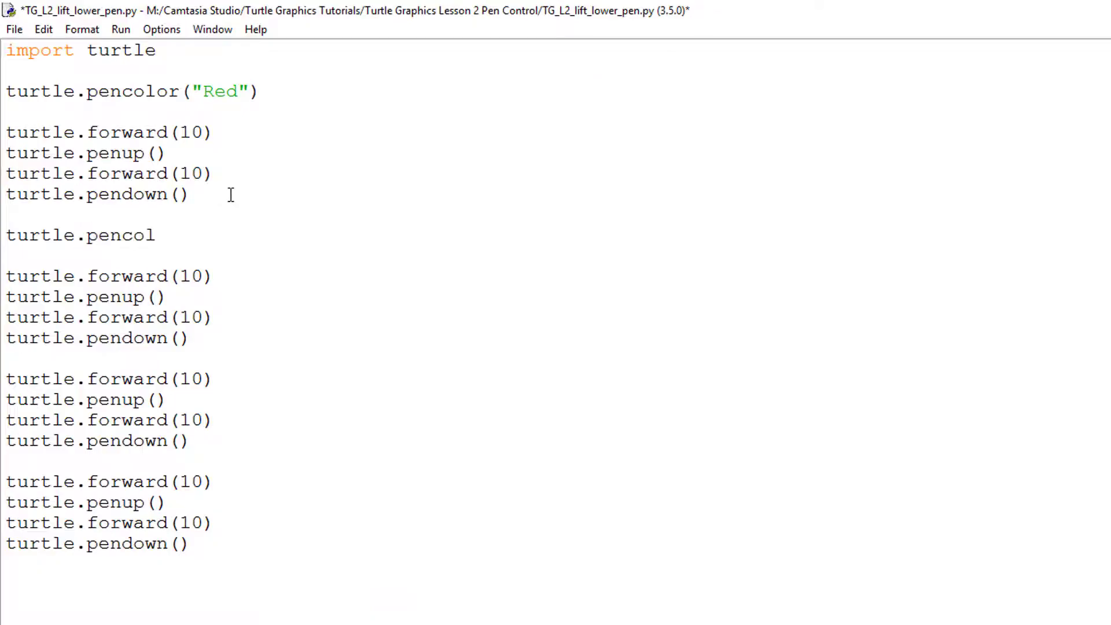
type("or(\"Blue\")")
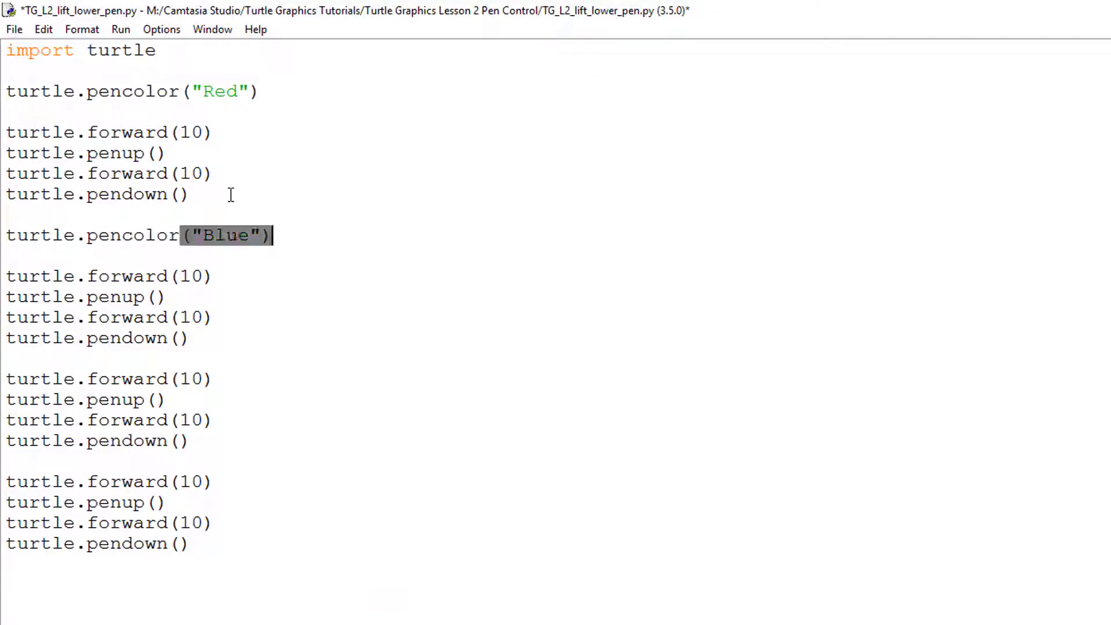
left_click(235, 347)
key("Return")
key("Return")
type("turtle.")
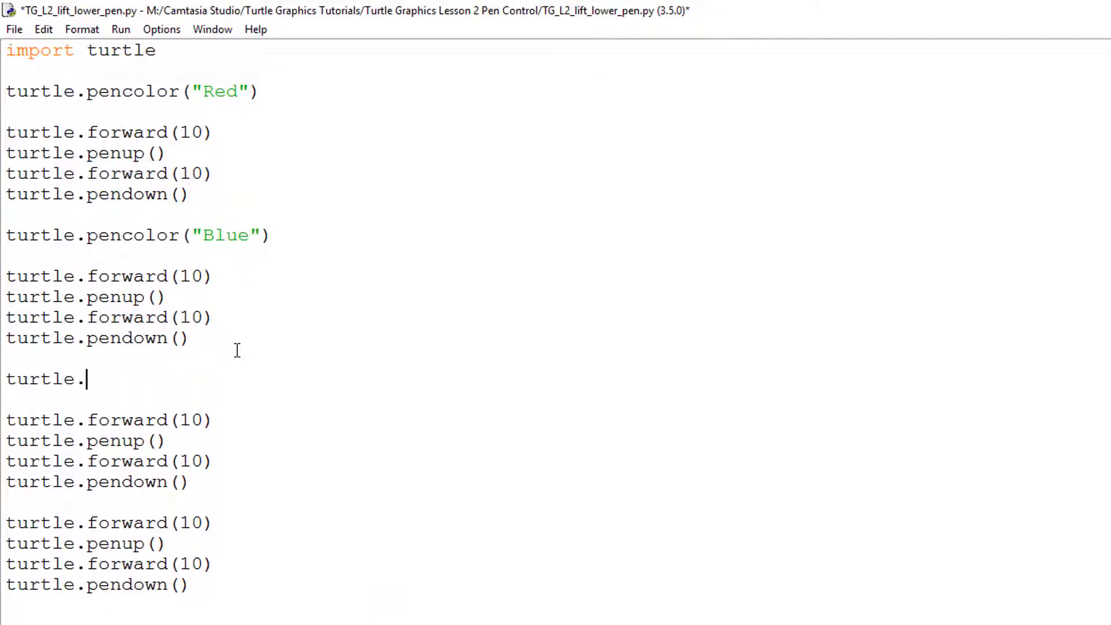
type("pencolor(\"Green")
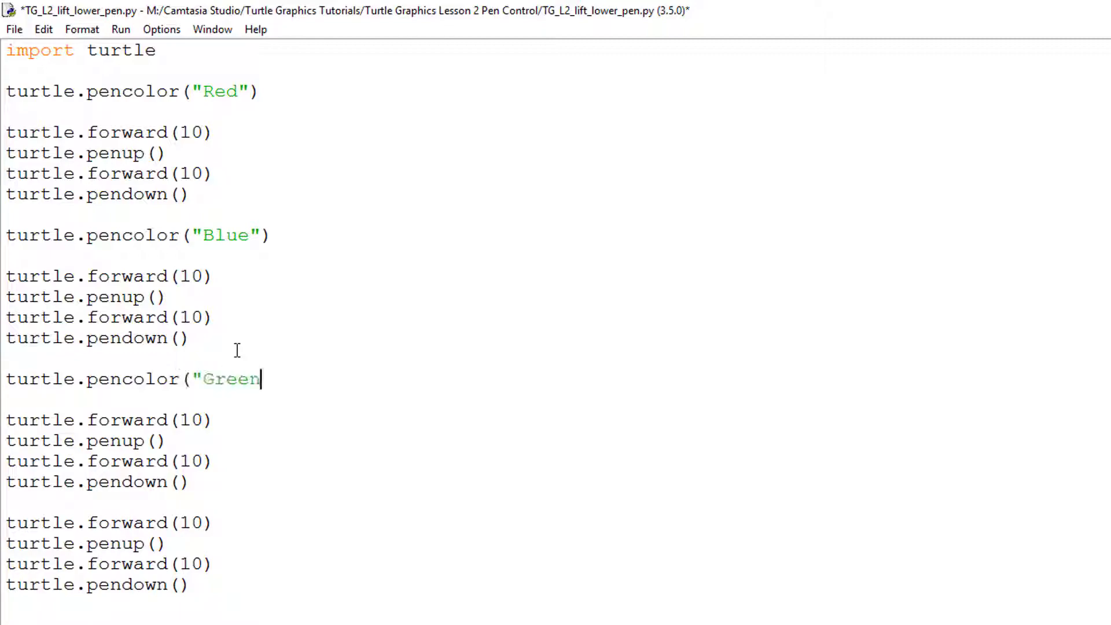
type("\")")
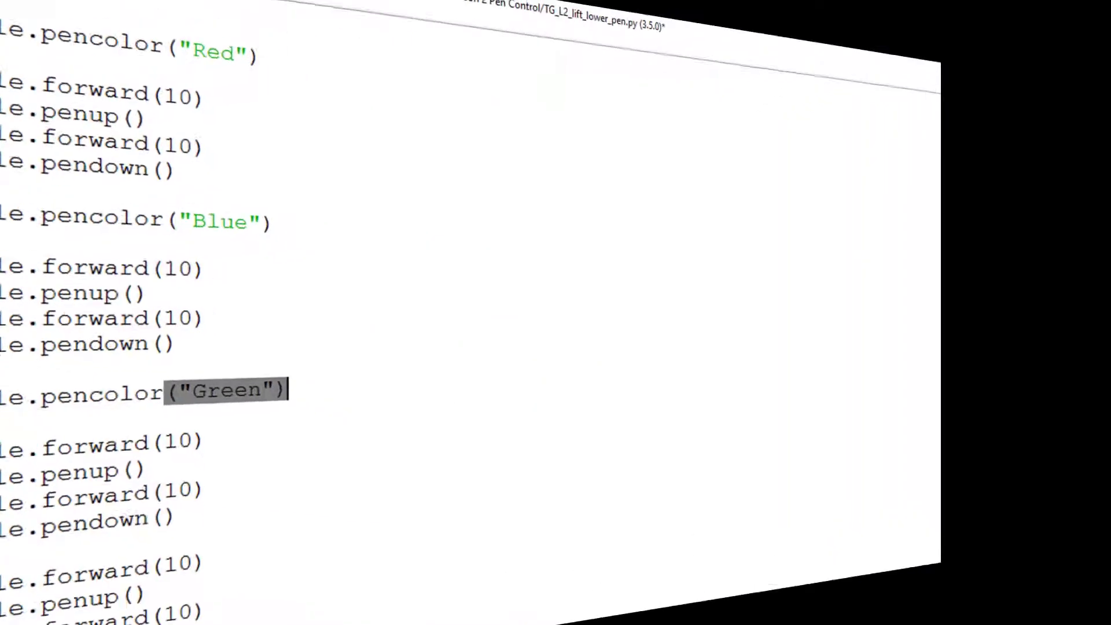
Step: Save and run the script to draw multicoloured dashes, then close the turtle window
left_click(121, 29)
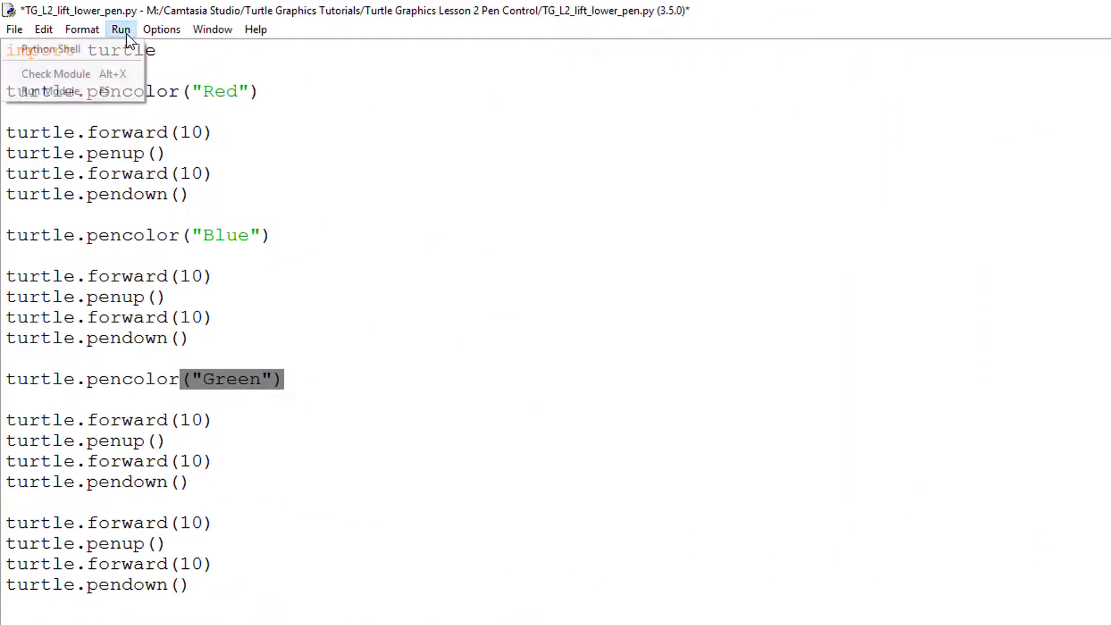
left_click(88, 92)
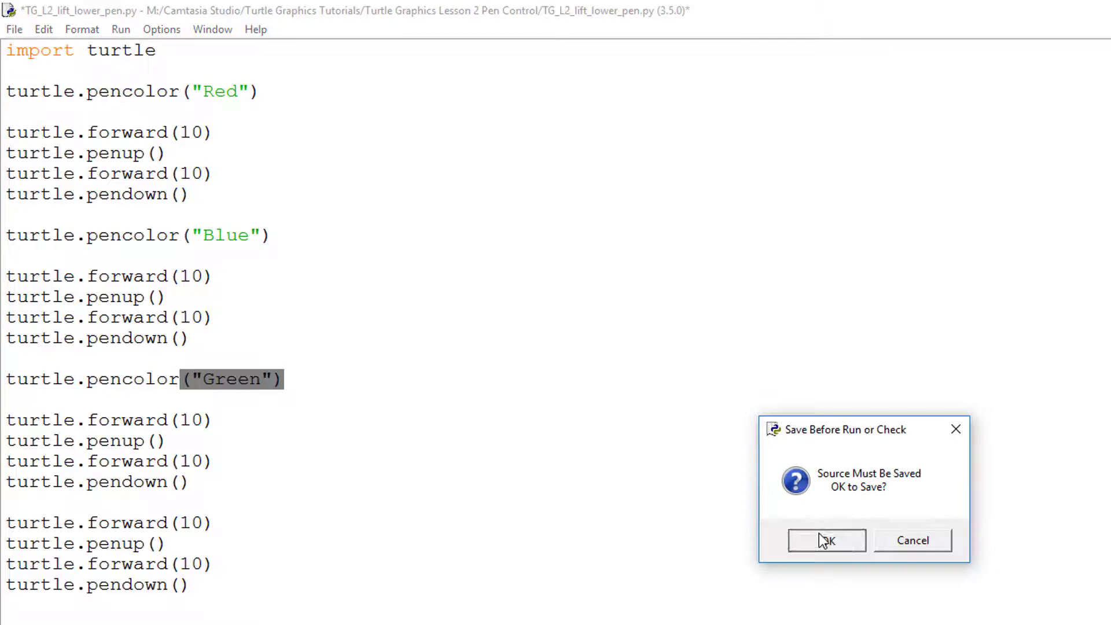
left_click(826, 539)
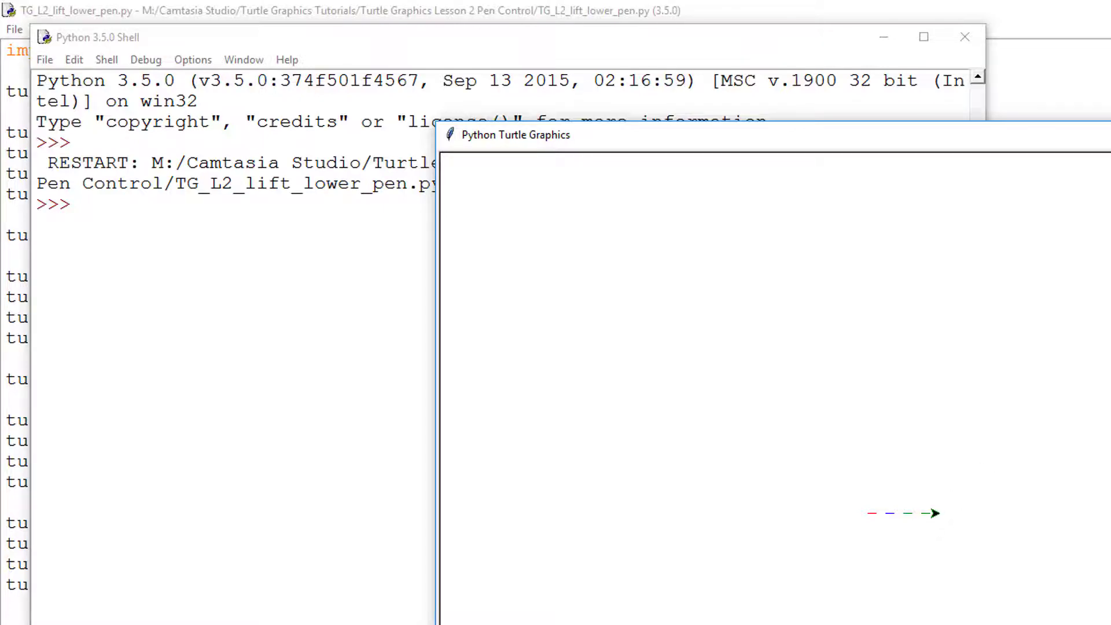
left_click(1099, 135)
Step: Close the Python shell and highlight the Start and End of square comments in TG_L2_Fill_Colour.py
left_click(965, 36)
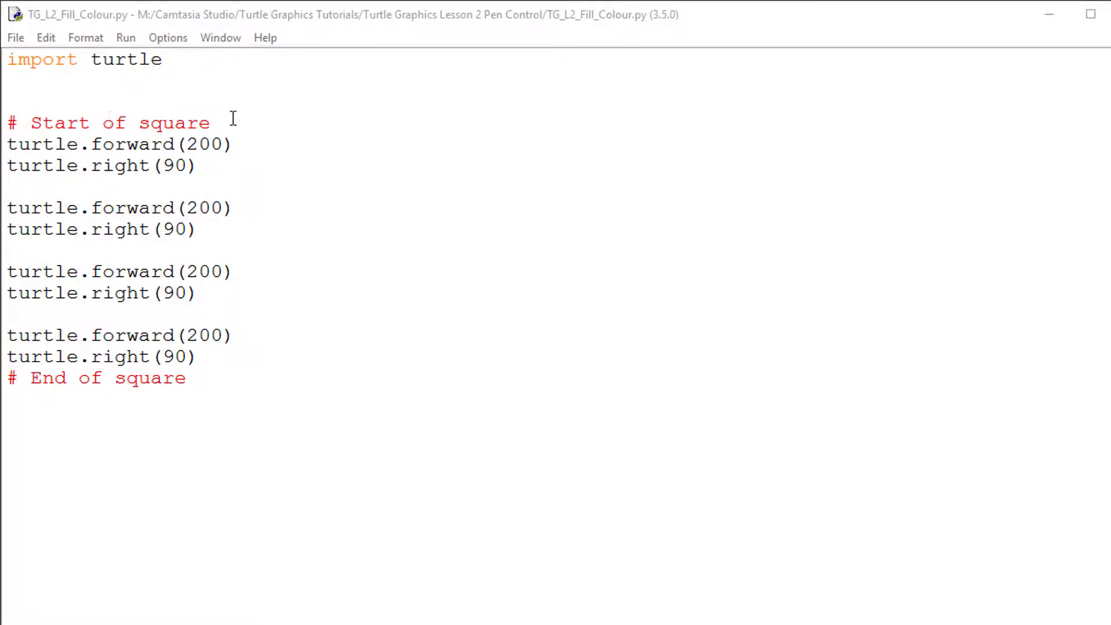
left_click_drag(212, 122, 7, 122)
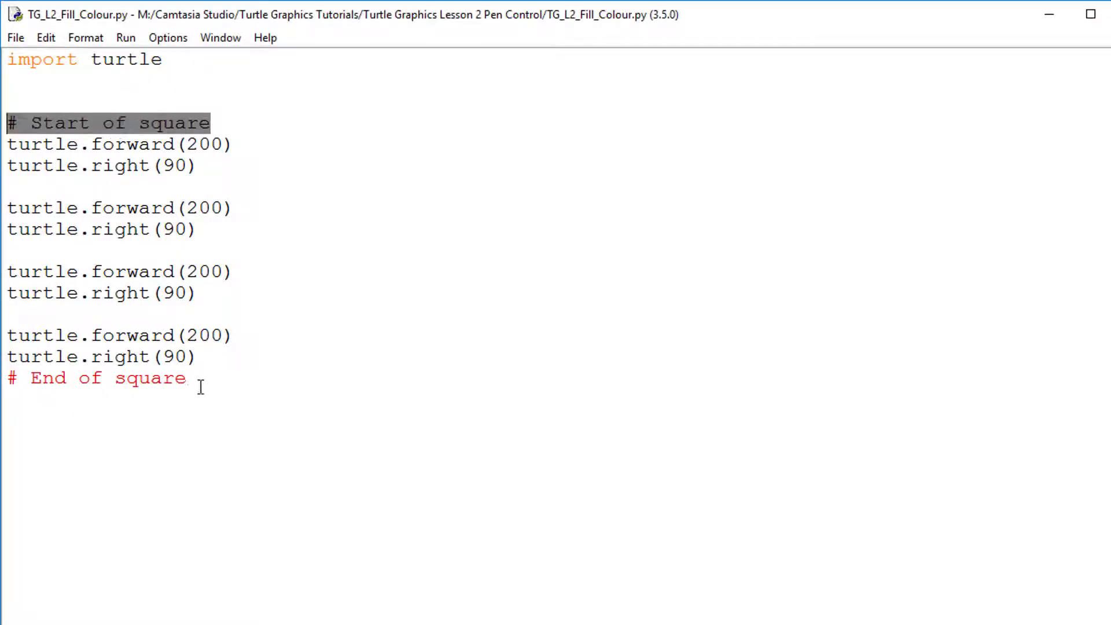
left_click_drag(186, 379, 2, 378)
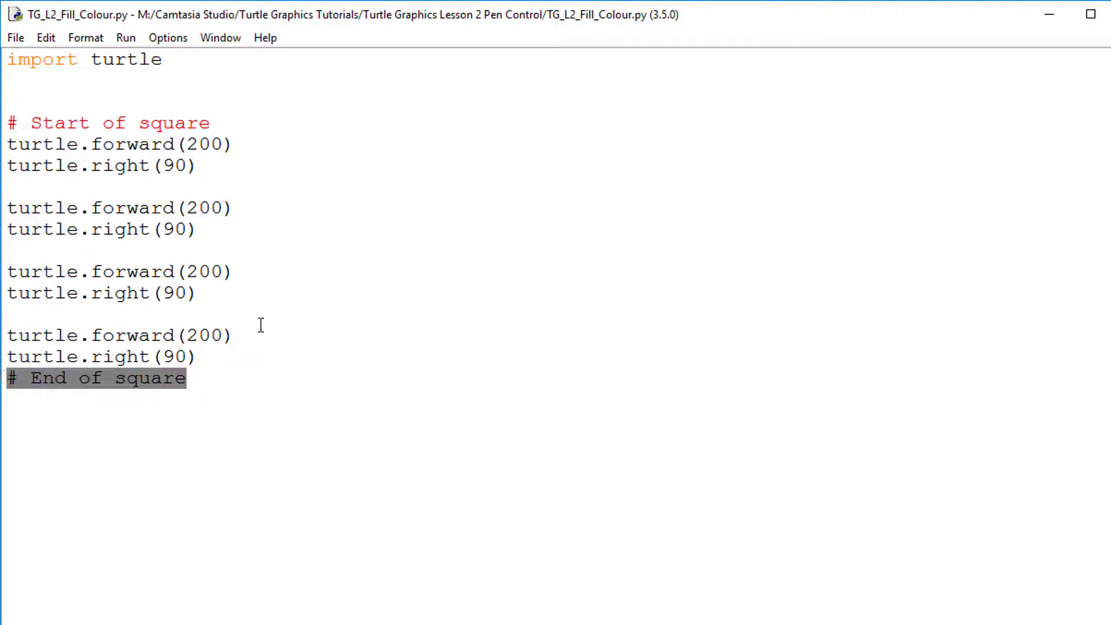
Step: Add a red fill colour line below the import, with blank lines around it
left_click(48, 100)
key("Return")
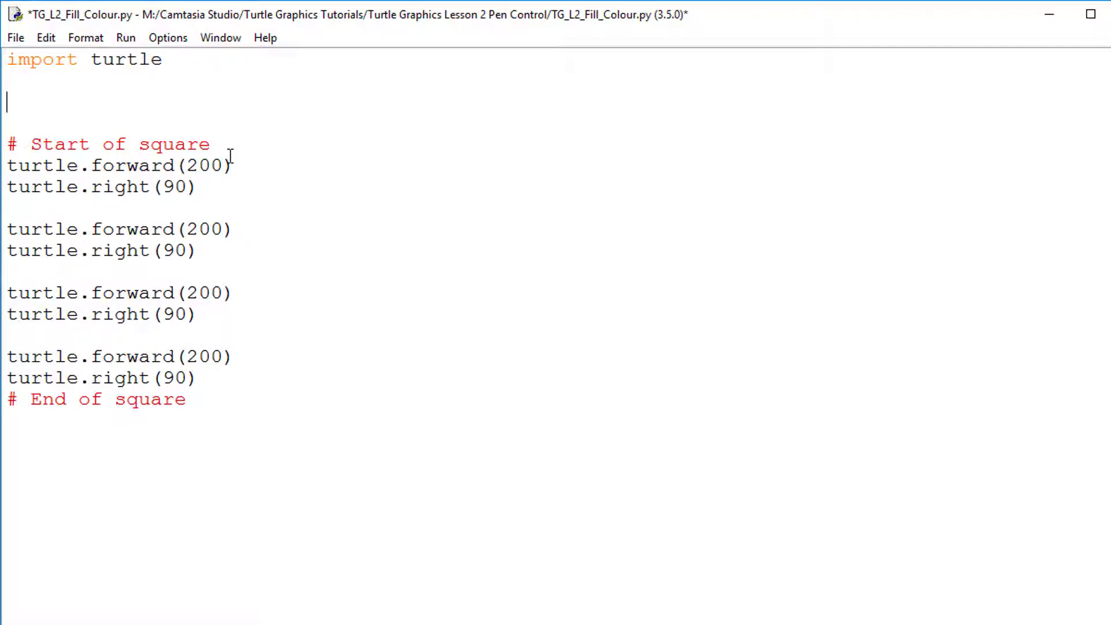
type("turtle.")
type("fil")
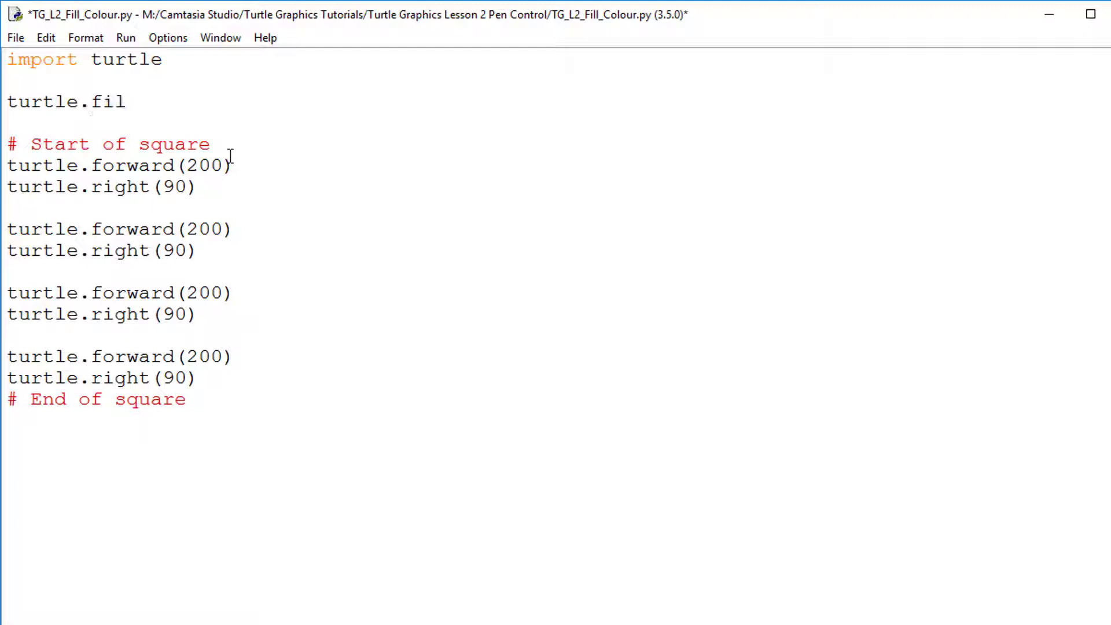
type("lcolor")
type("(\"")
type("Red\")")
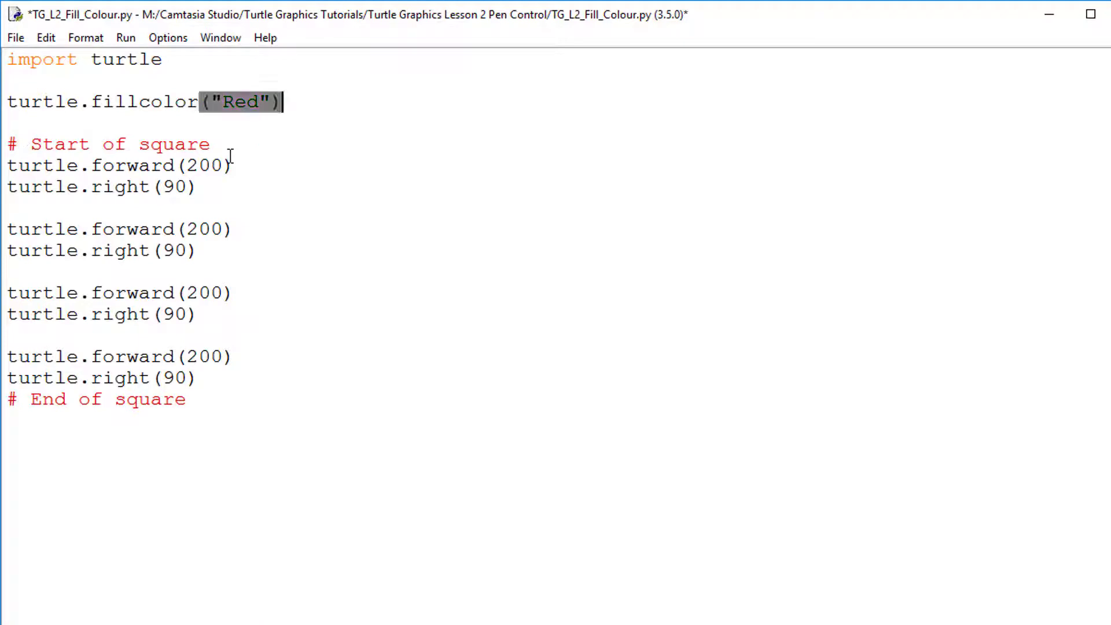
key("Return")
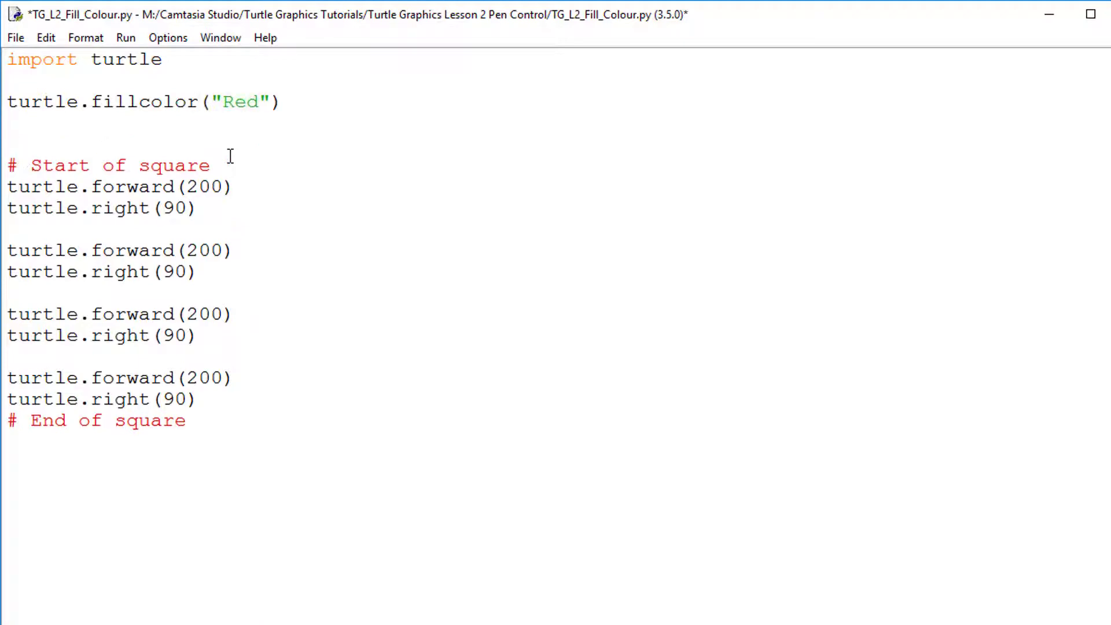
key("Return")
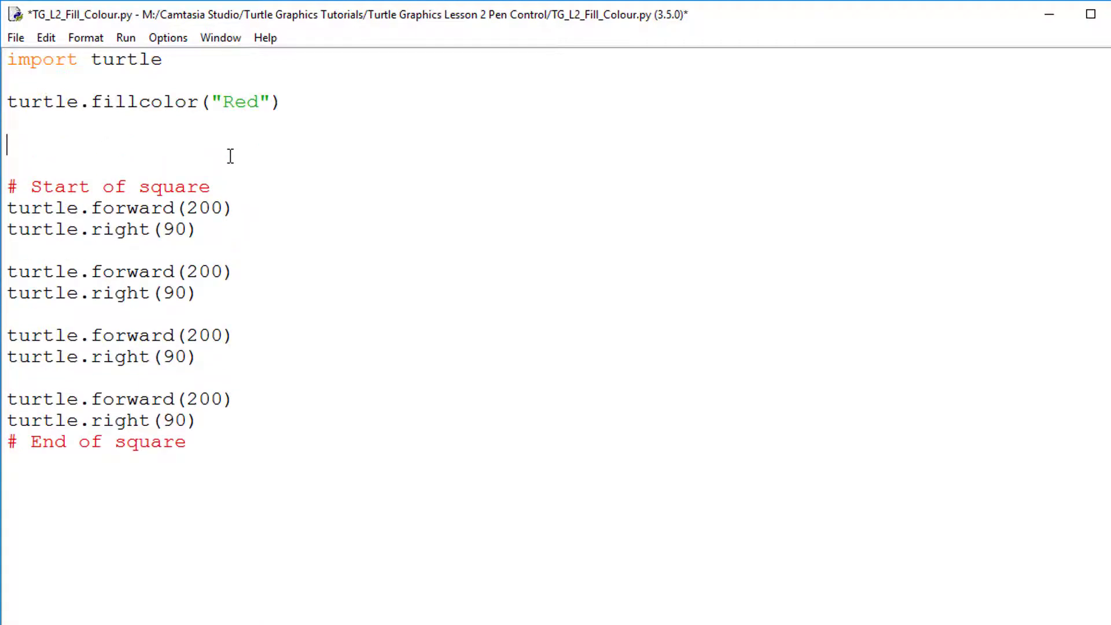
type("turt")
type("le.begi")
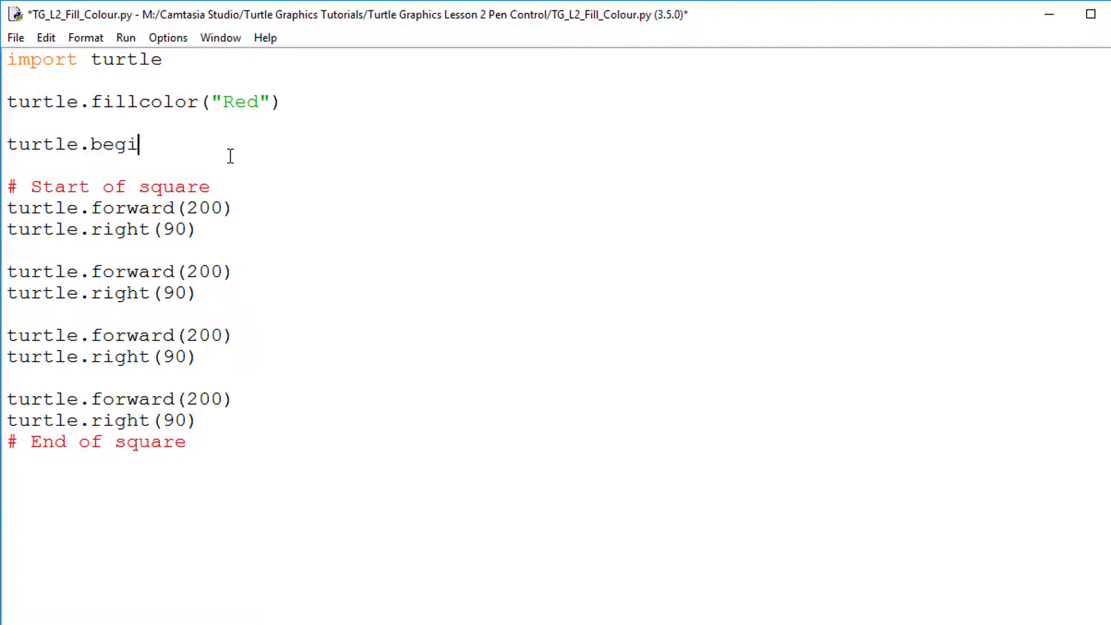
type("nfi")
Step: Add turtle.begin_fill() before the square code and turtle.end_fill() after it
key("BackSpace")
key("BackSpace")
type("_fill")
type("(")
type(")")
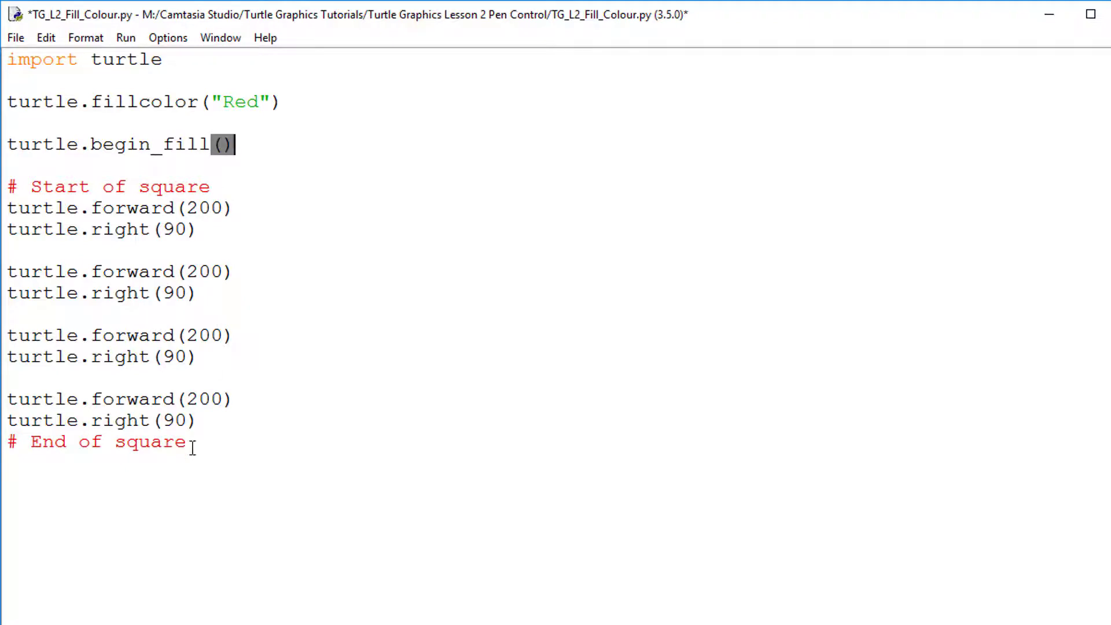
left_click(191, 483)
type("tu")
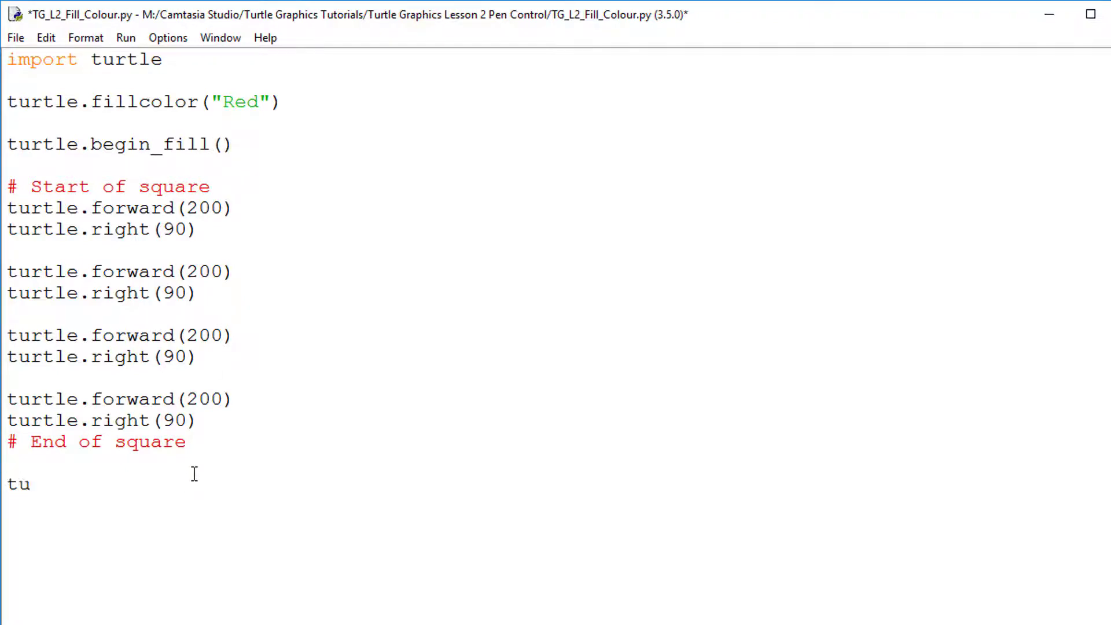
type("rtle")
type(".end_")
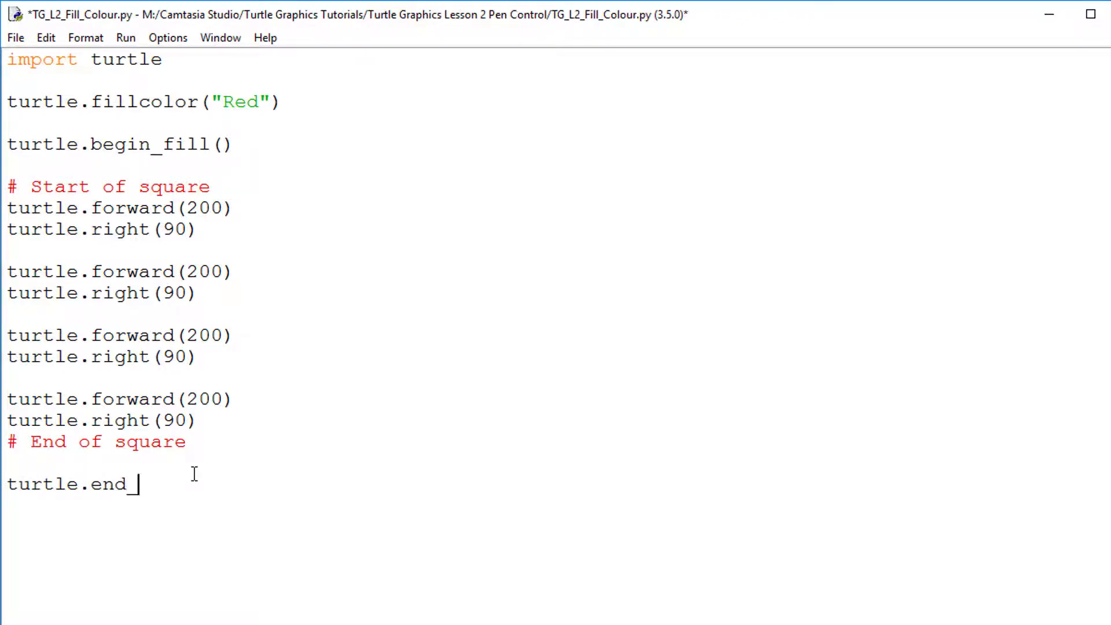
type("fill()")
key("Return")
key("Return")
left_click(125, 37)
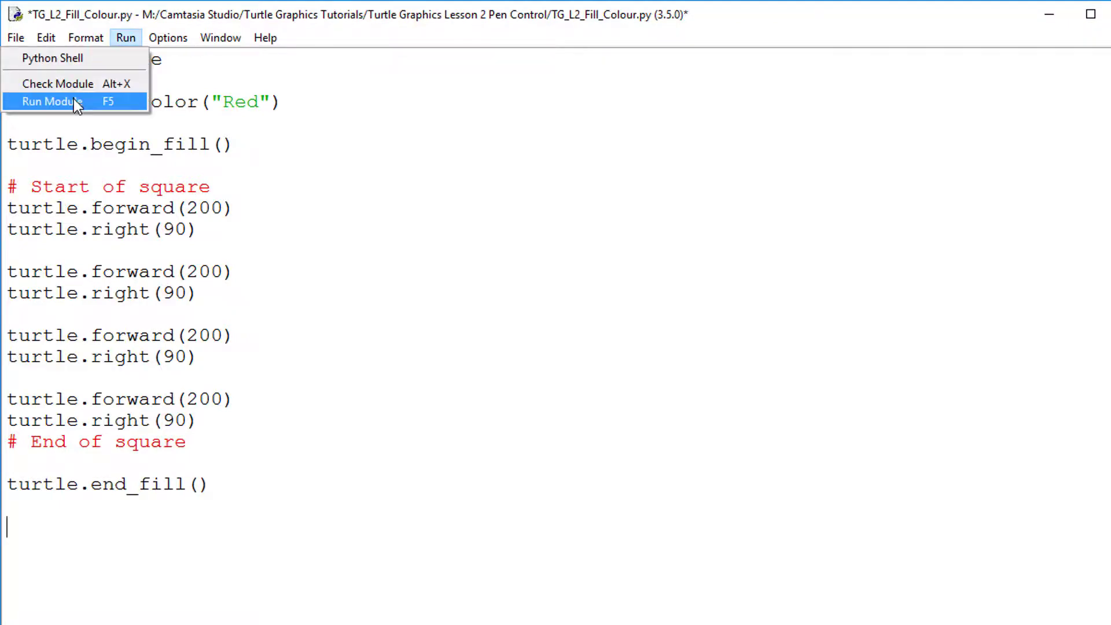
Step: Save and run the script to draw a red filled square, then close the output windows
left_click(54, 101)
left_click(841, 549)
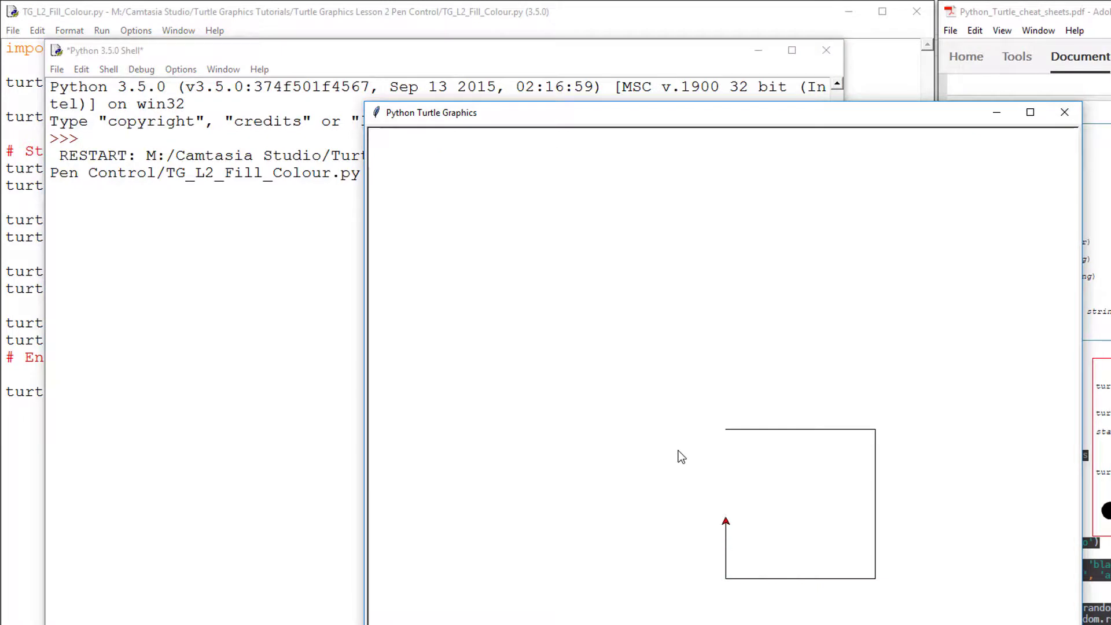
left_click_drag(663, 115, 482, 60)
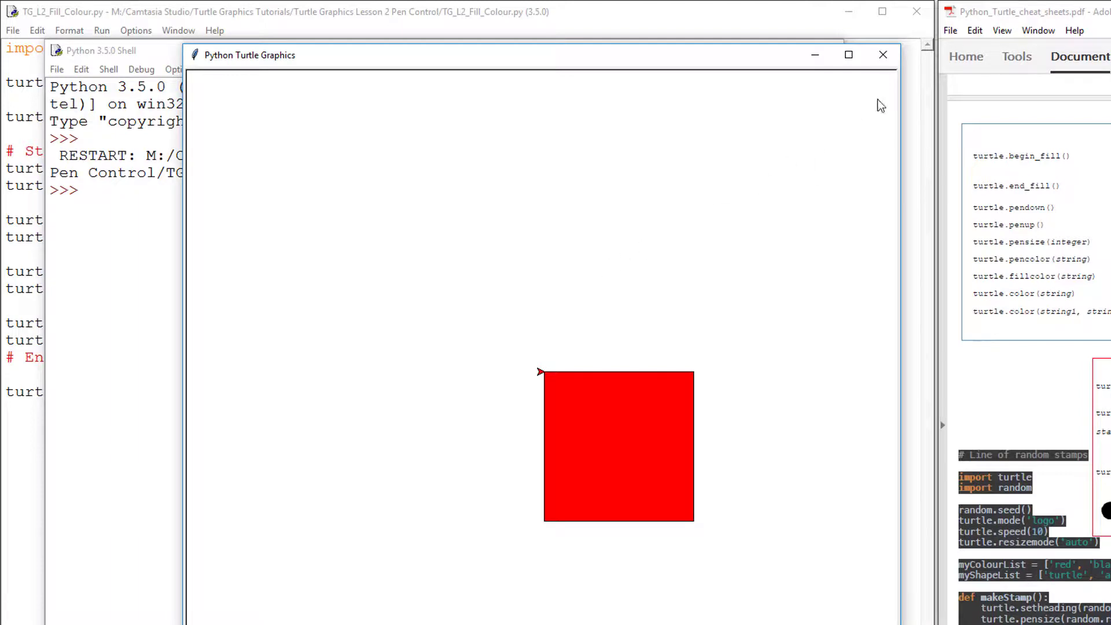
left_click(885, 57)
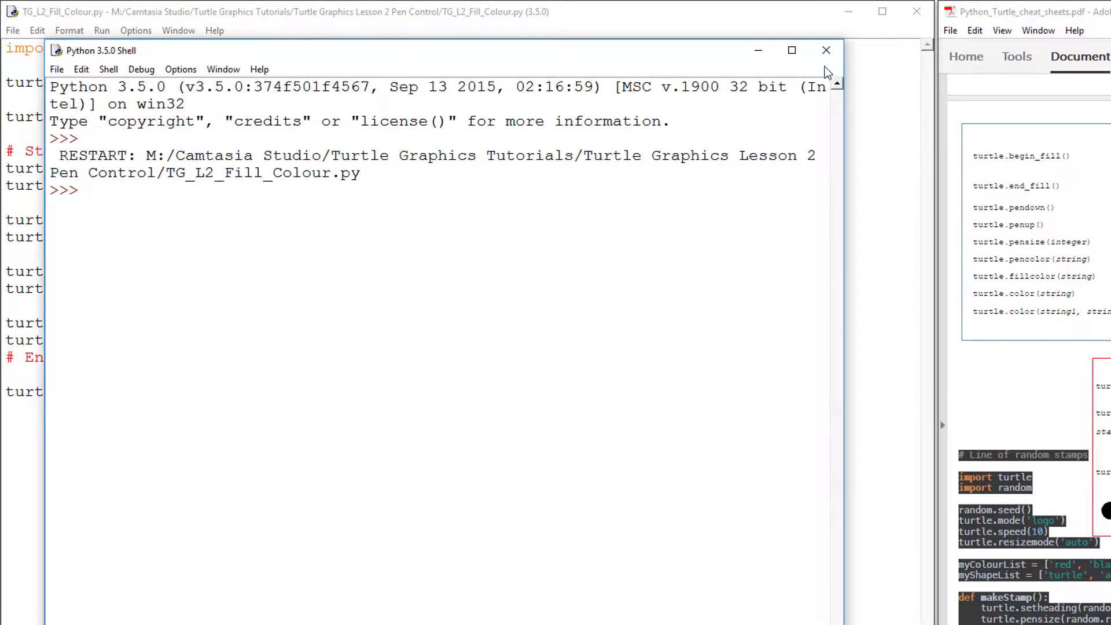
left_click(828, 52)
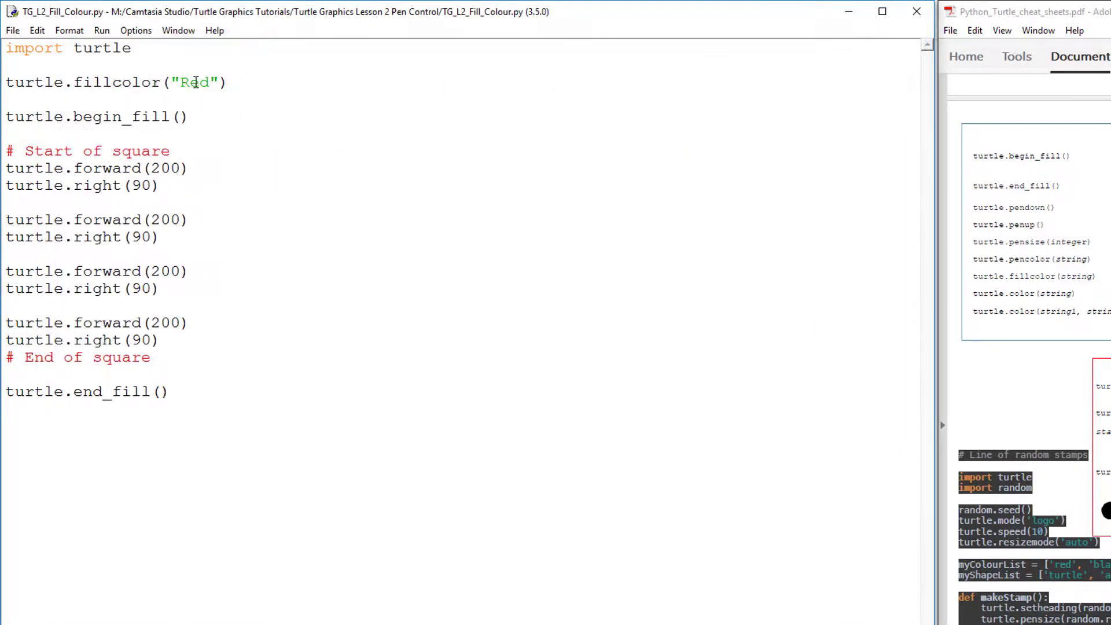
Step: Change the fill colour from Red to Blue, then save and rerun the script
double_click(195, 82)
type("Blue")
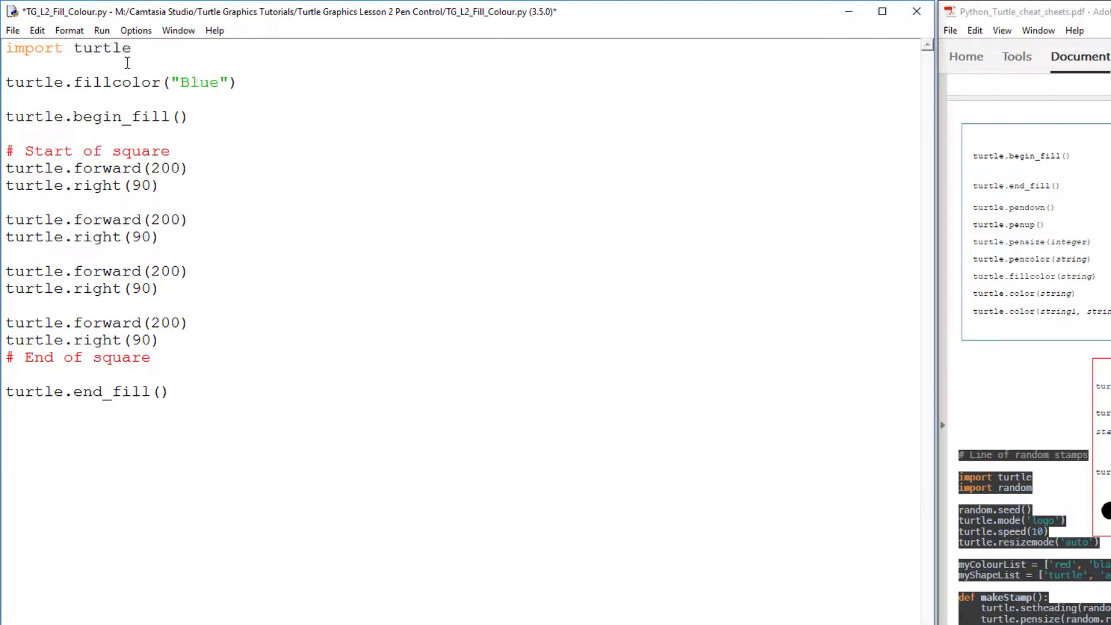
left_click(102, 30)
left_click(42, 83)
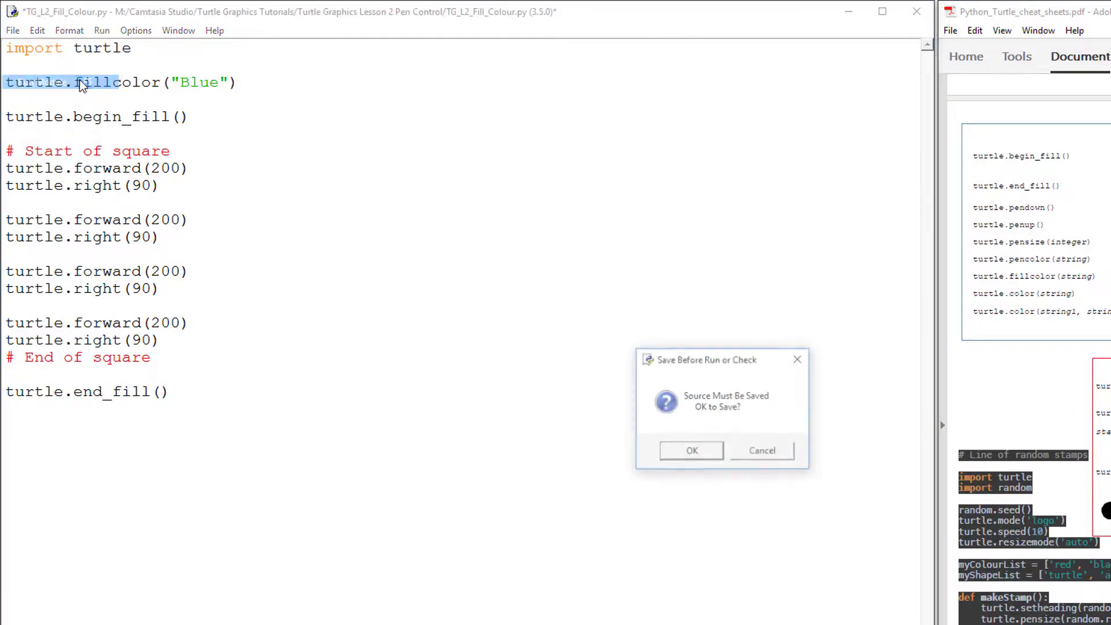
left_click(690, 452)
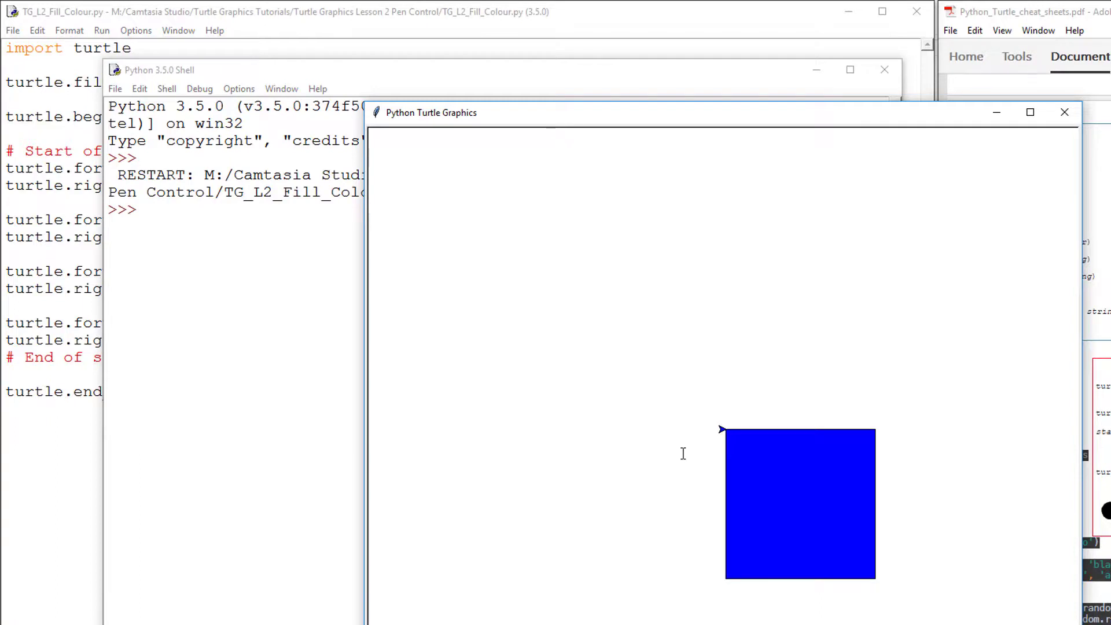
Step: Close the Turtle Graphics window showing the blue-filled square
left_click(1065, 113)
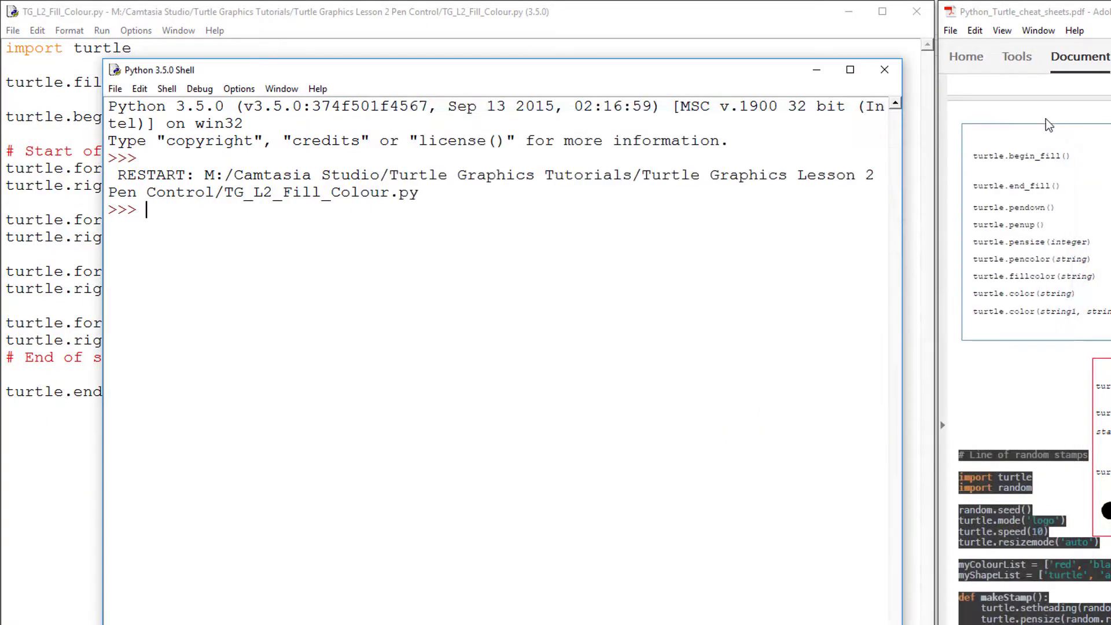